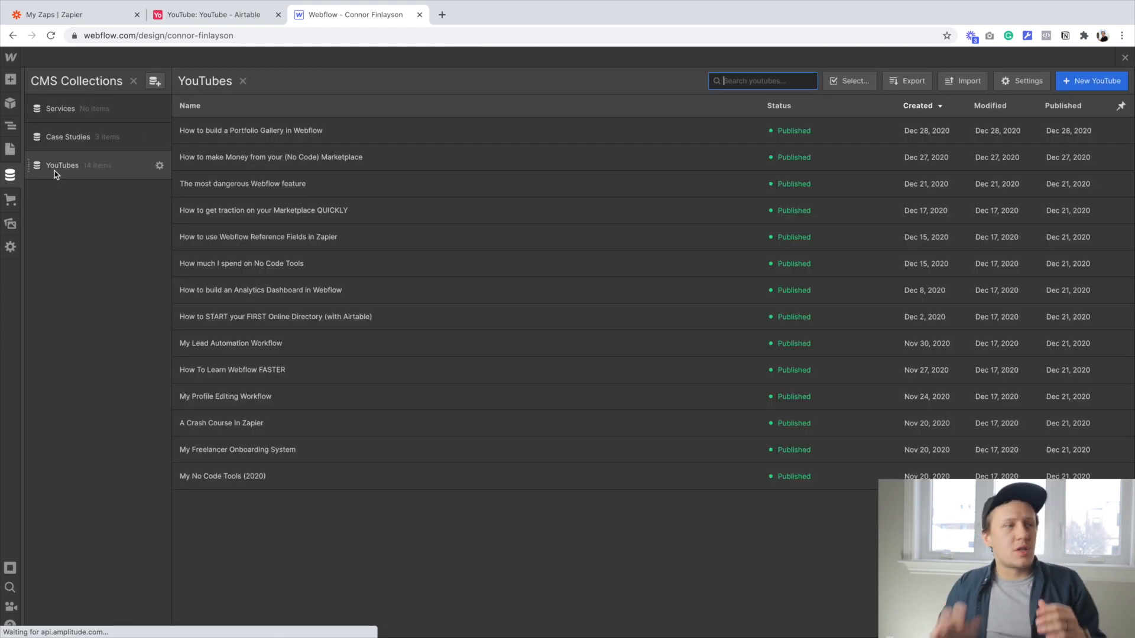
# - Open the settings of the YouTubes collection to examine its fields
pyautogui.click(159, 168)
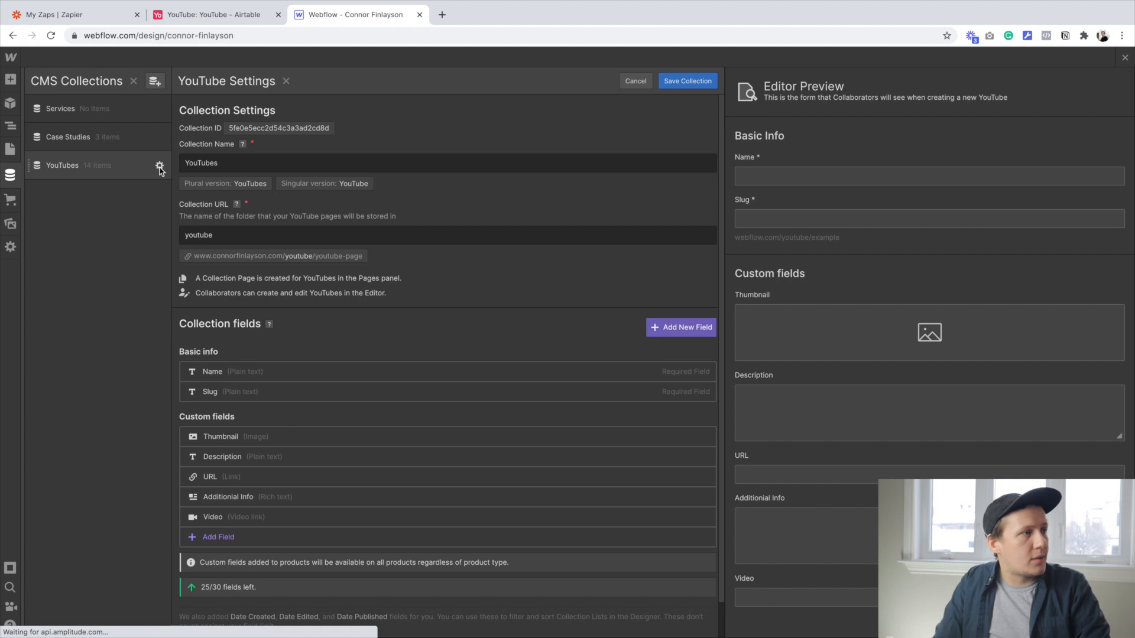
pyautogui.scroll(-1, 413, 312)
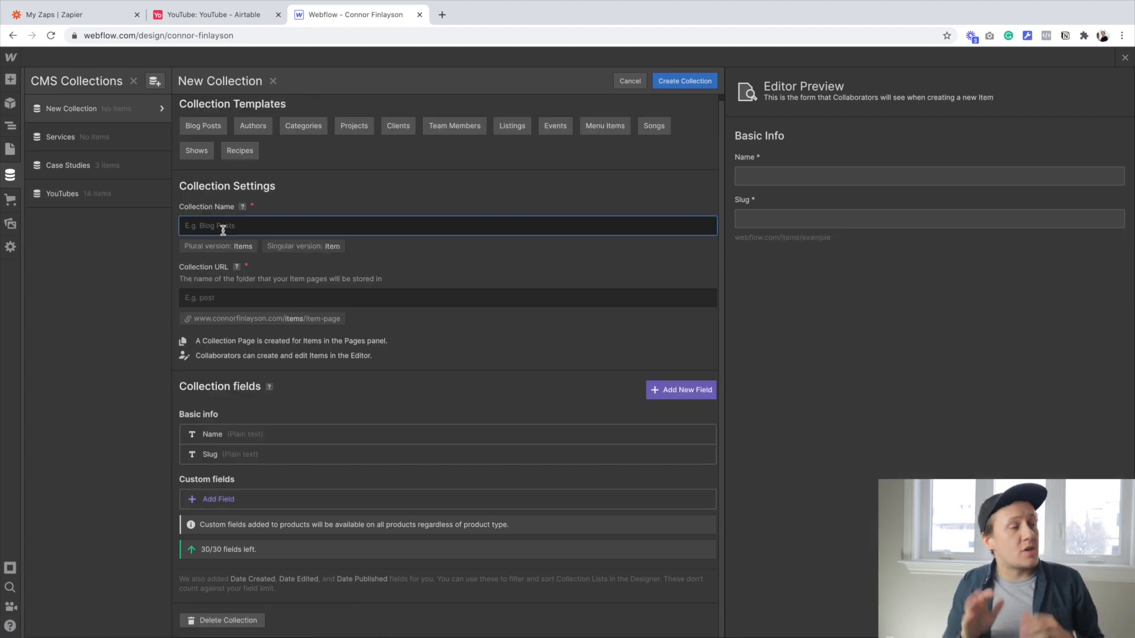
# - Create a CMS collection named Category and add an item named Webflow to it
pyautogui.write('C')
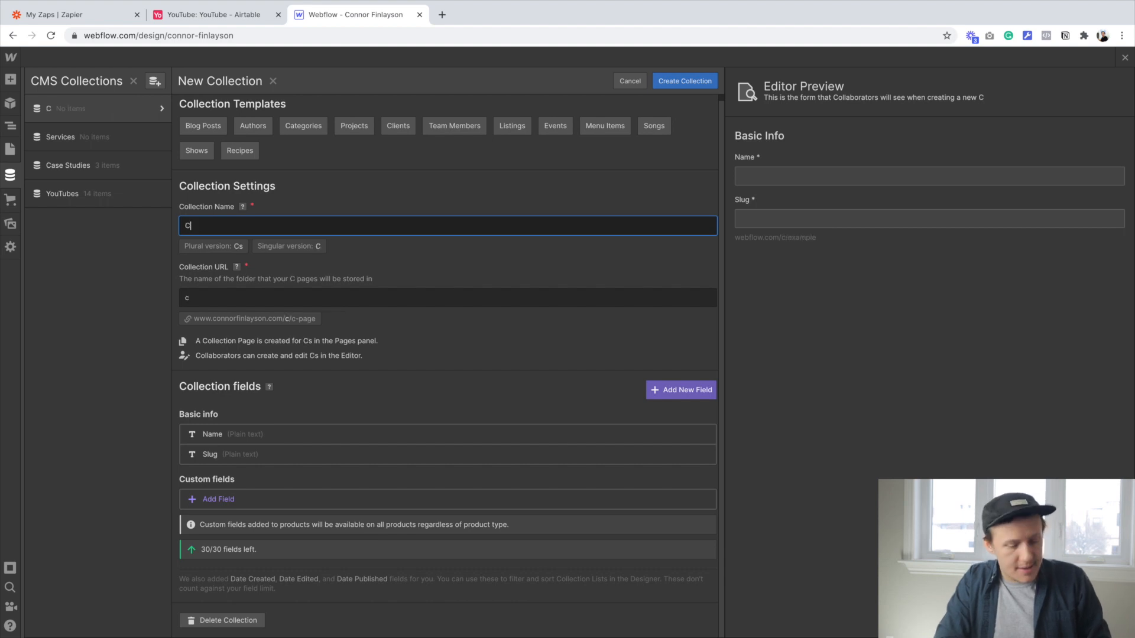
pyautogui.write('ategory')
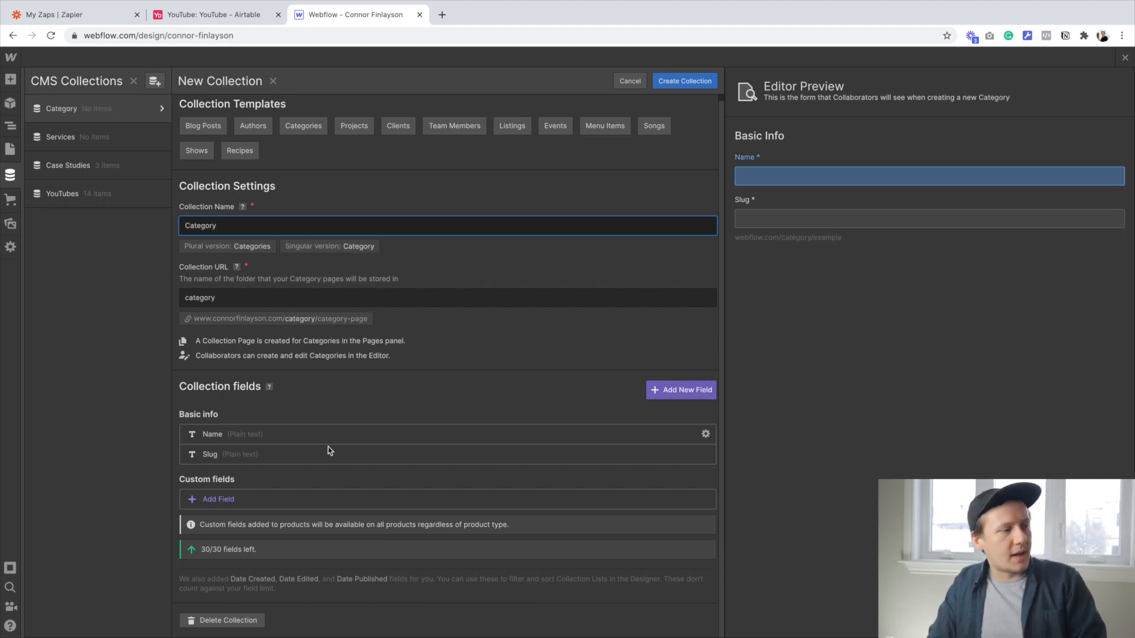
pyautogui.click(686, 81)
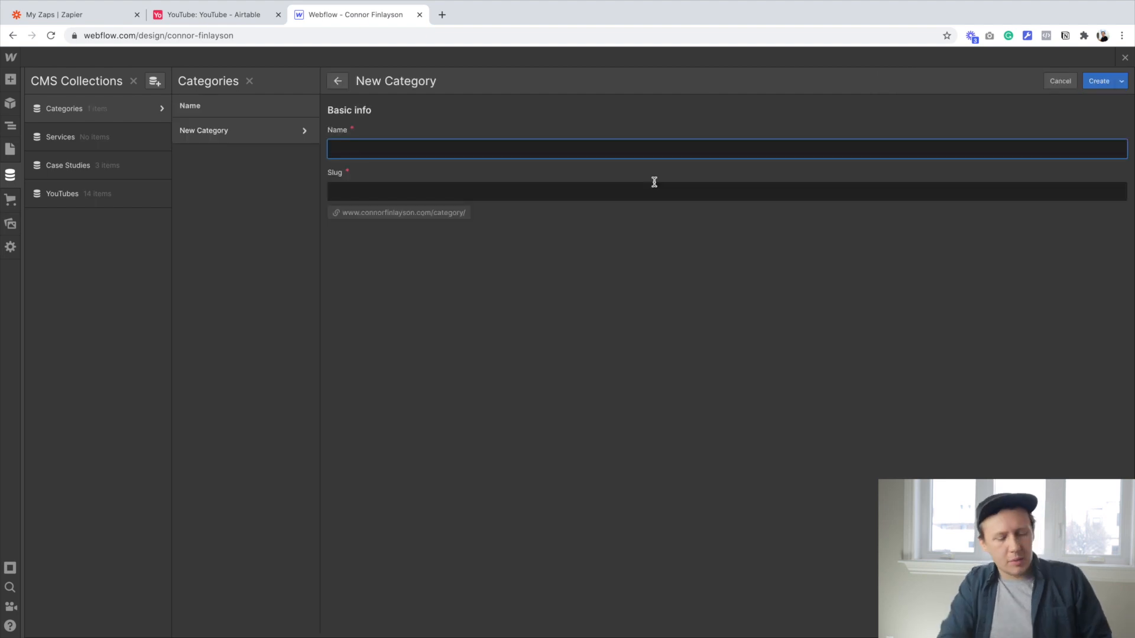
pyautogui.write('Webflow')
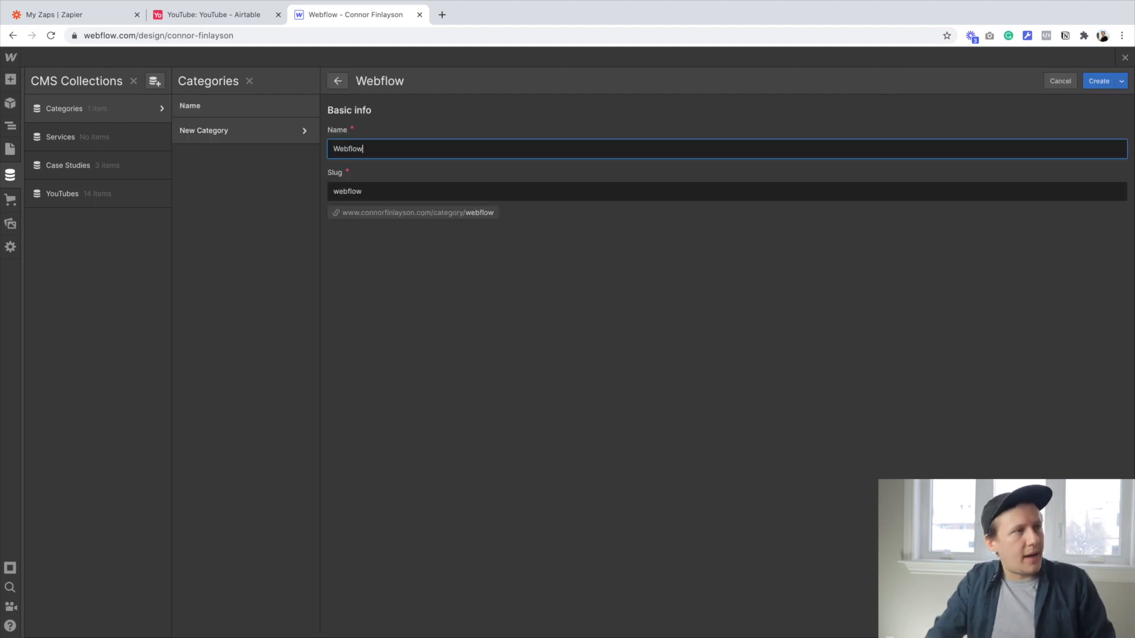
pyautogui.click(1096, 85)
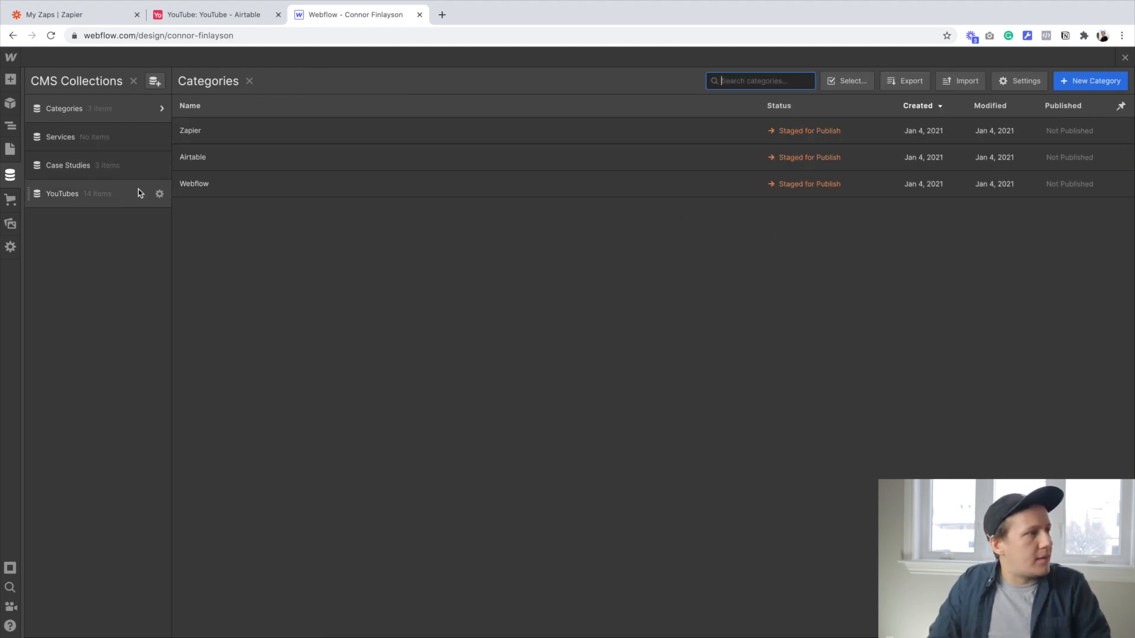
# - Add a multi-reference field labelled Categories to the YouTubes collection, referencing the Categories collection
pyautogui.click(159, 194)
pyautogui.scroll(-1, 273, 443)
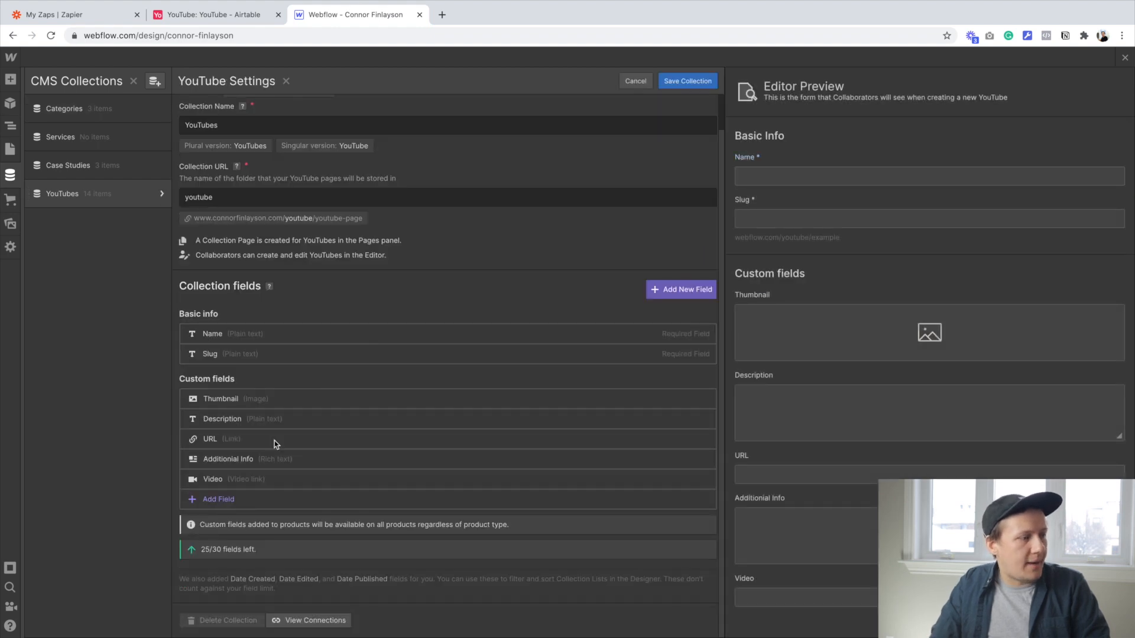
pyautogui.click(233, 503)
pyautogui.scroll(-2, 374, 488)
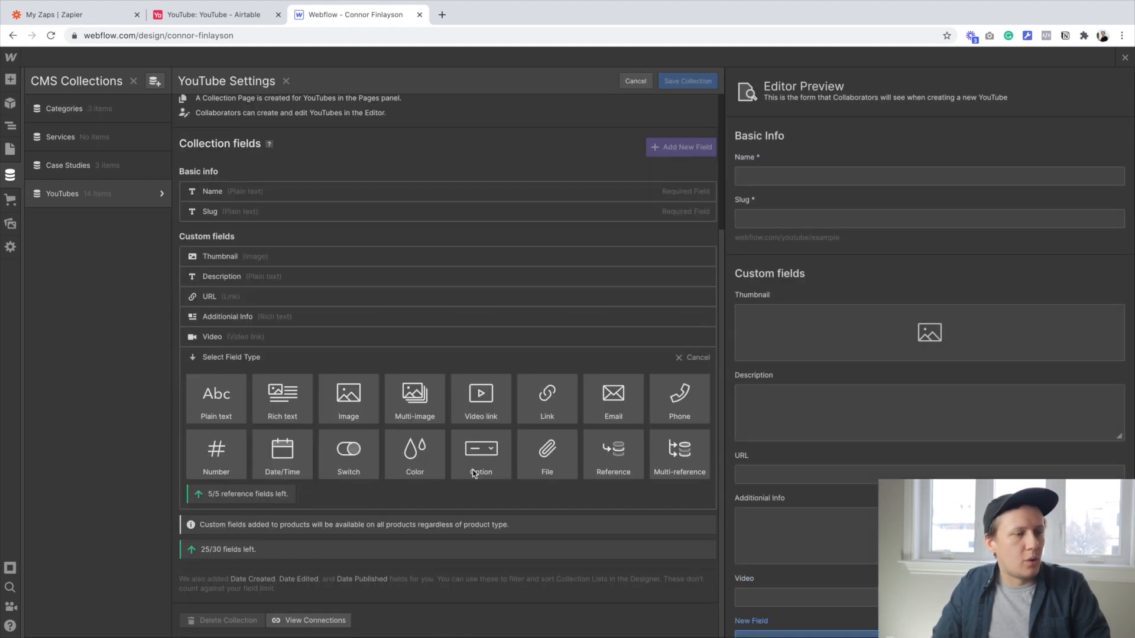
pyautogui.moveTo(691, 468)
pyautogui.click(691, 468)
pyautogui.write('Categories')
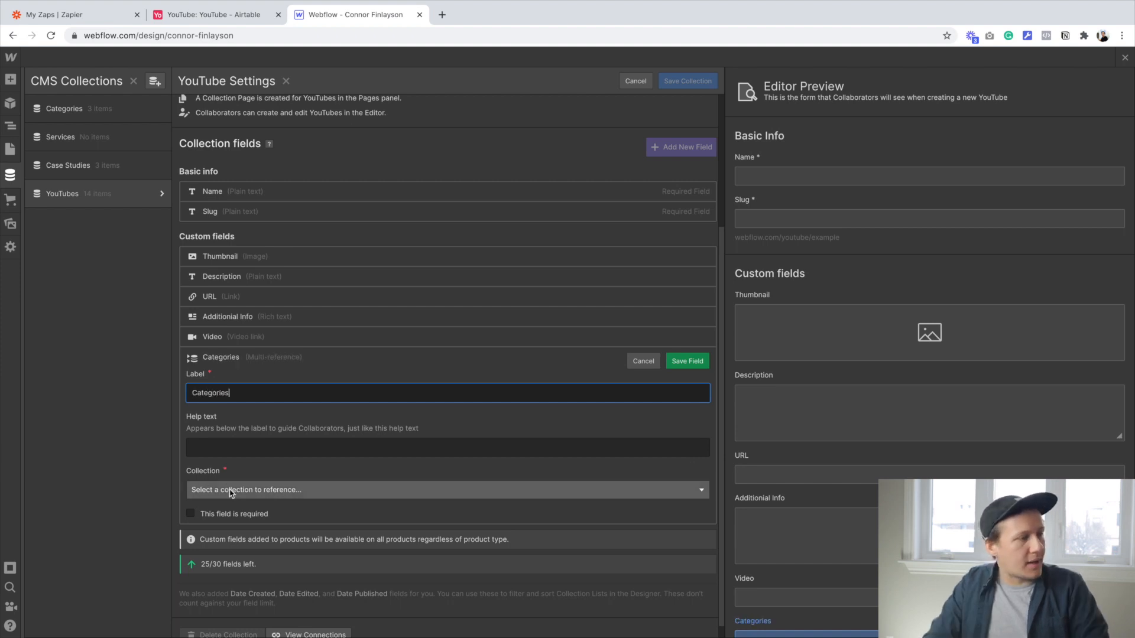
pyautogui.click(230, 490)
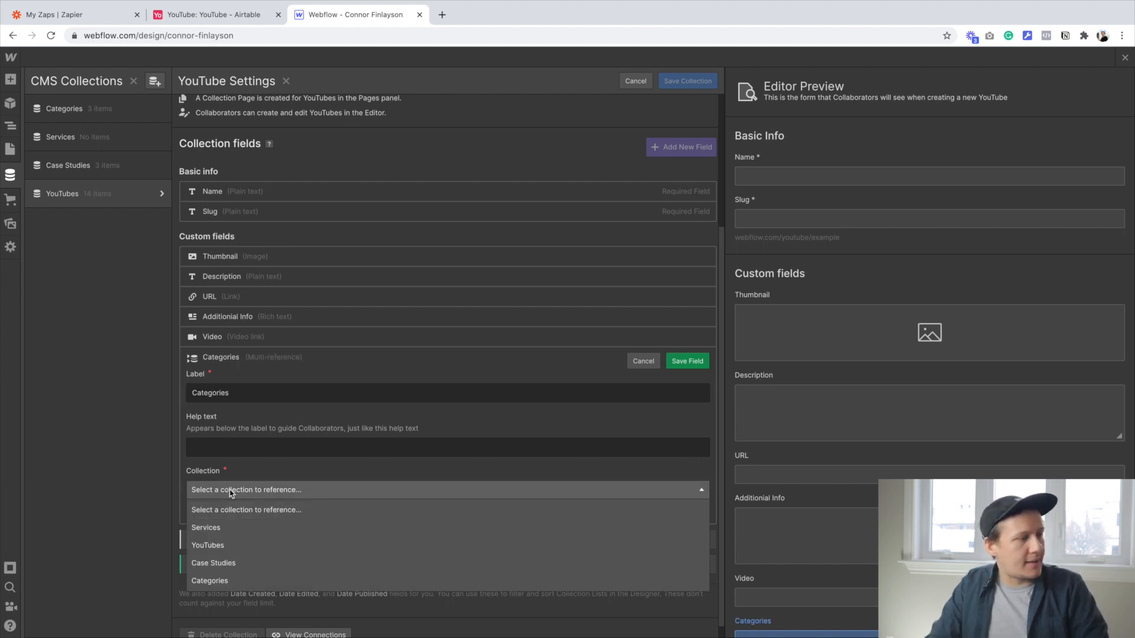
pyautogui.click(236, 579)
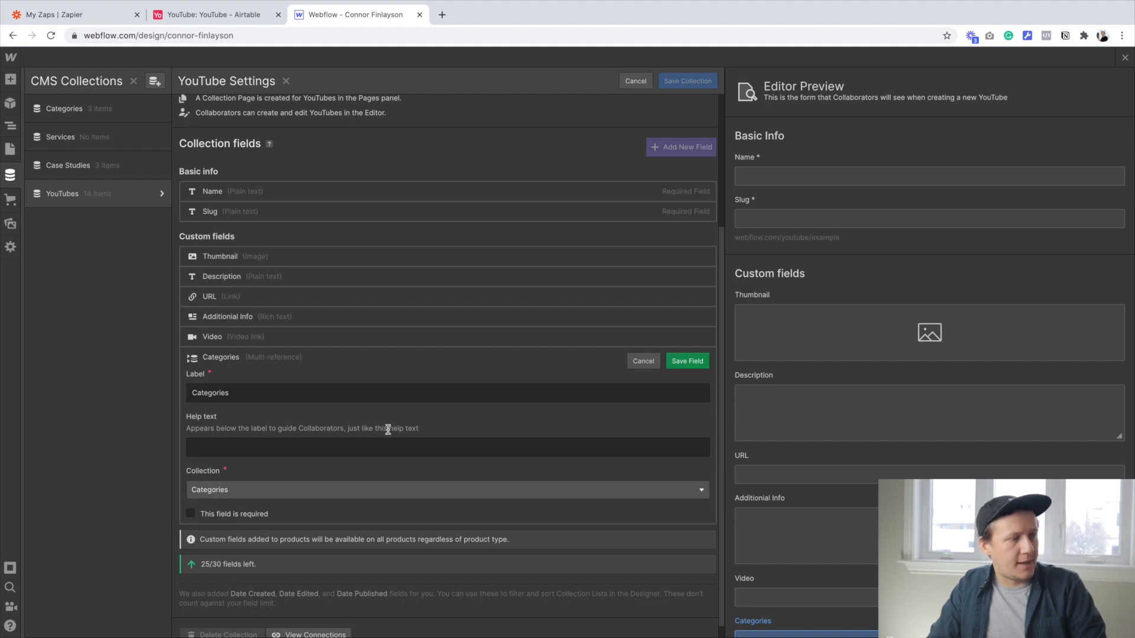
# - In the YouTubes item "How to build a Portfolio Gallery in Webflow", pick Webflow, Airtable and Zapier as its categories
pyautogui.click(64, 200)
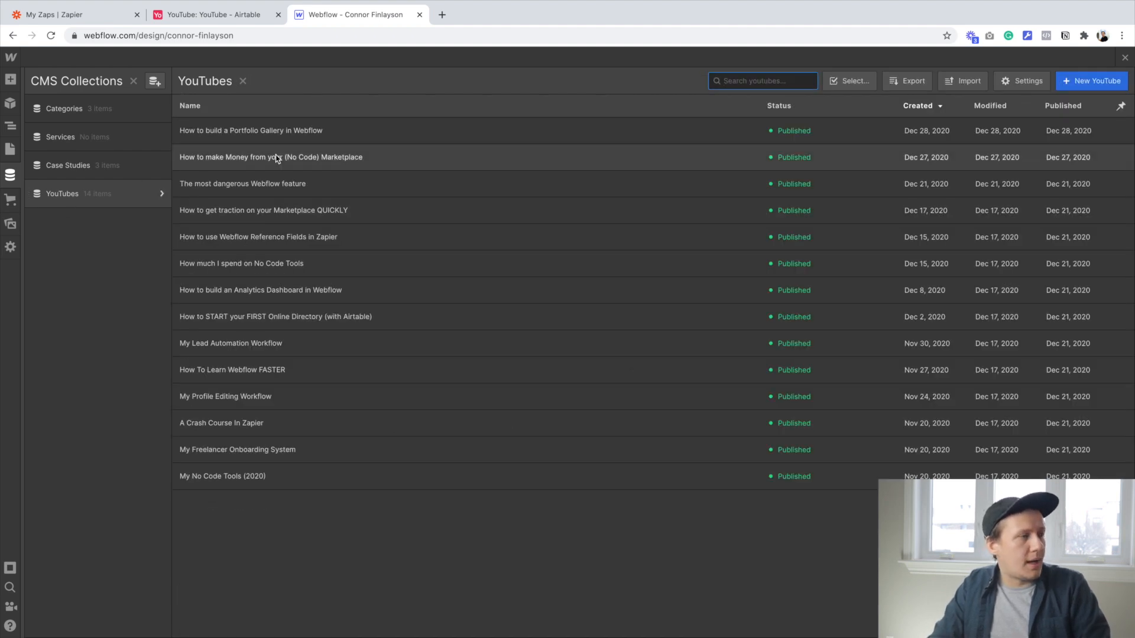
pyautogui.click(327, 142)
pyautogui.scroll(-5, 414, 393)
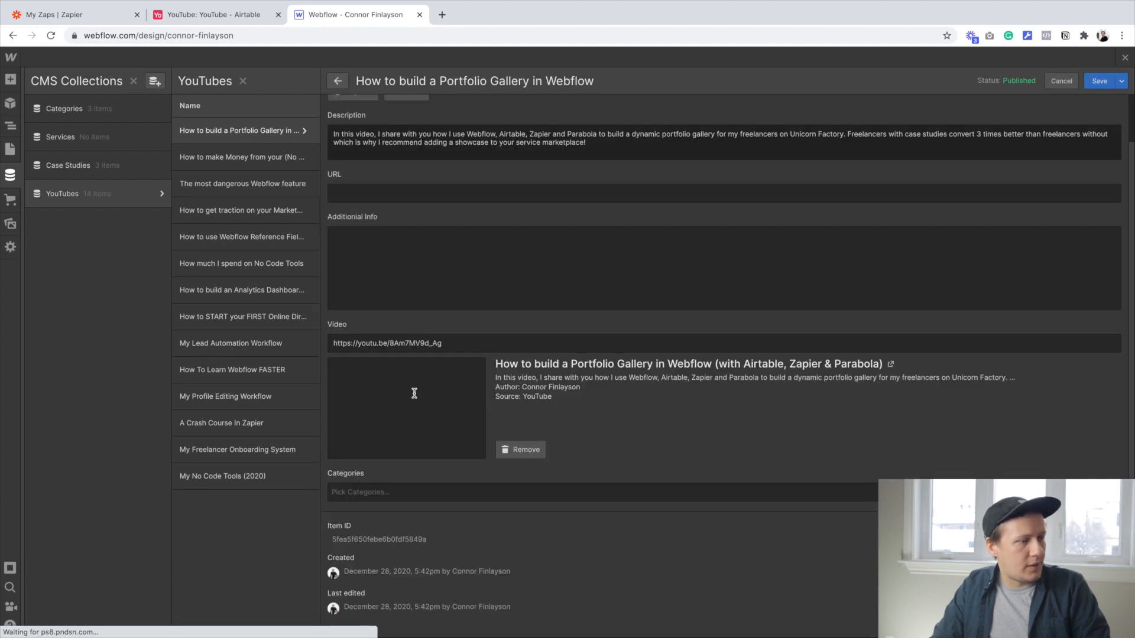
pyautogui.click(382, 444)
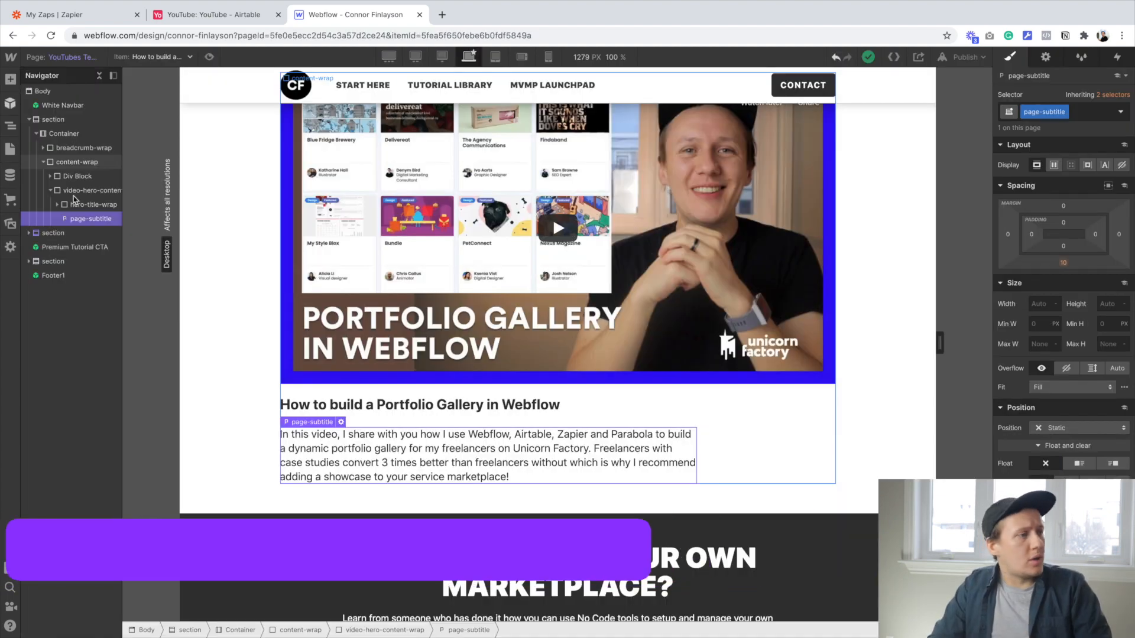
# - Insert a Collection List below the page subtitle and source it from the Categories multi-reference field
pyautogui.click(11, 79)
pyautogui.scroll(-3, 60, 357)
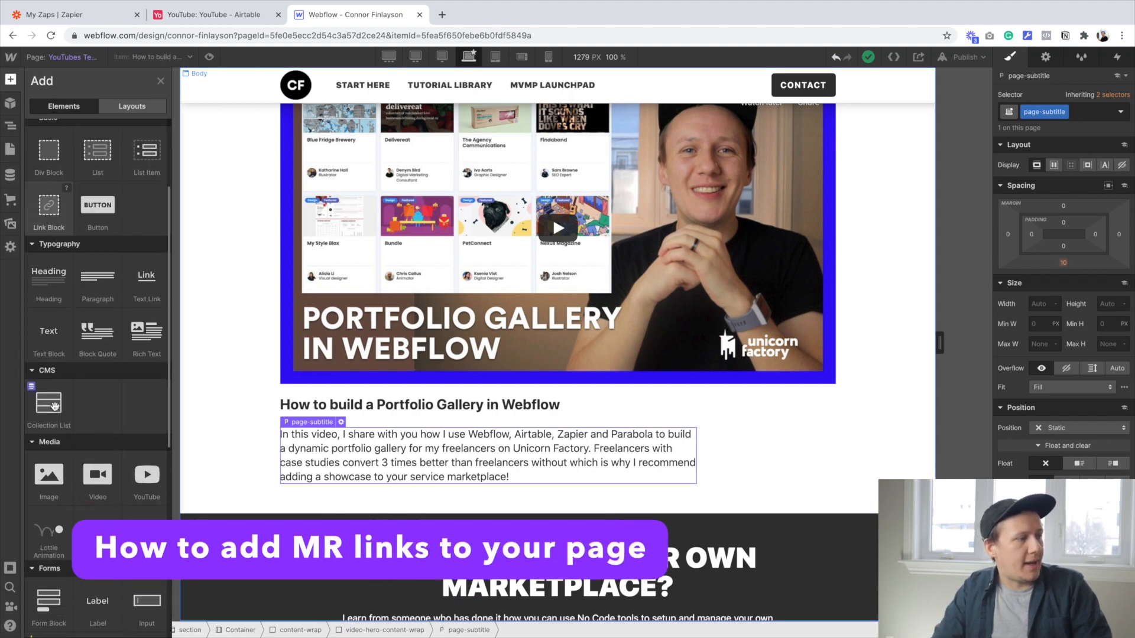
pyautogui.click(53, 403)
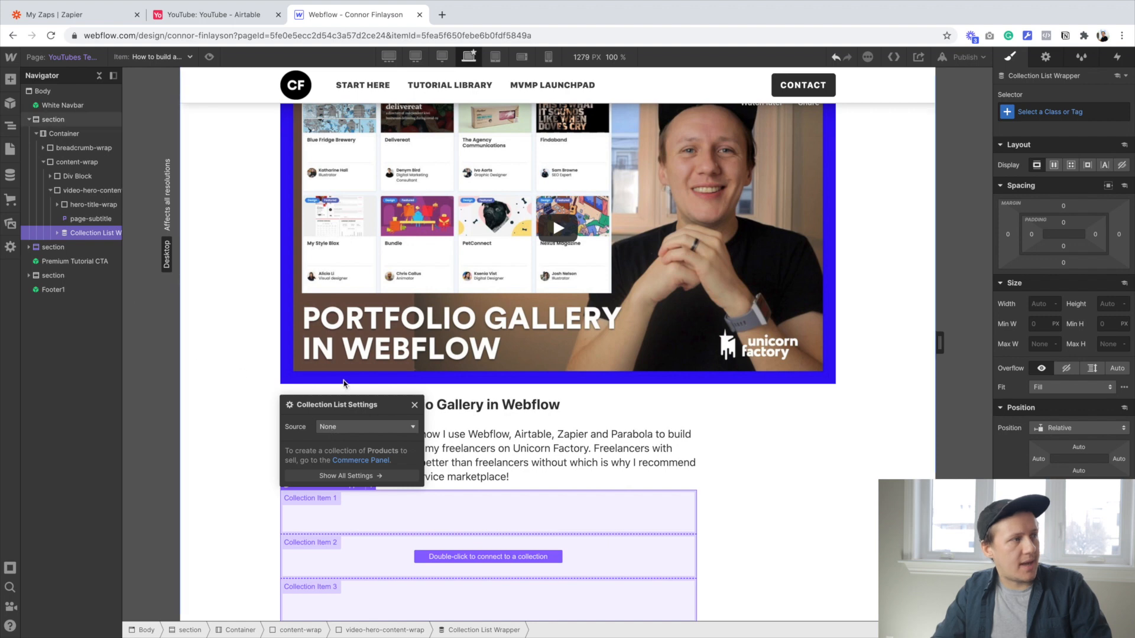
pyautogui.click(359, 429)
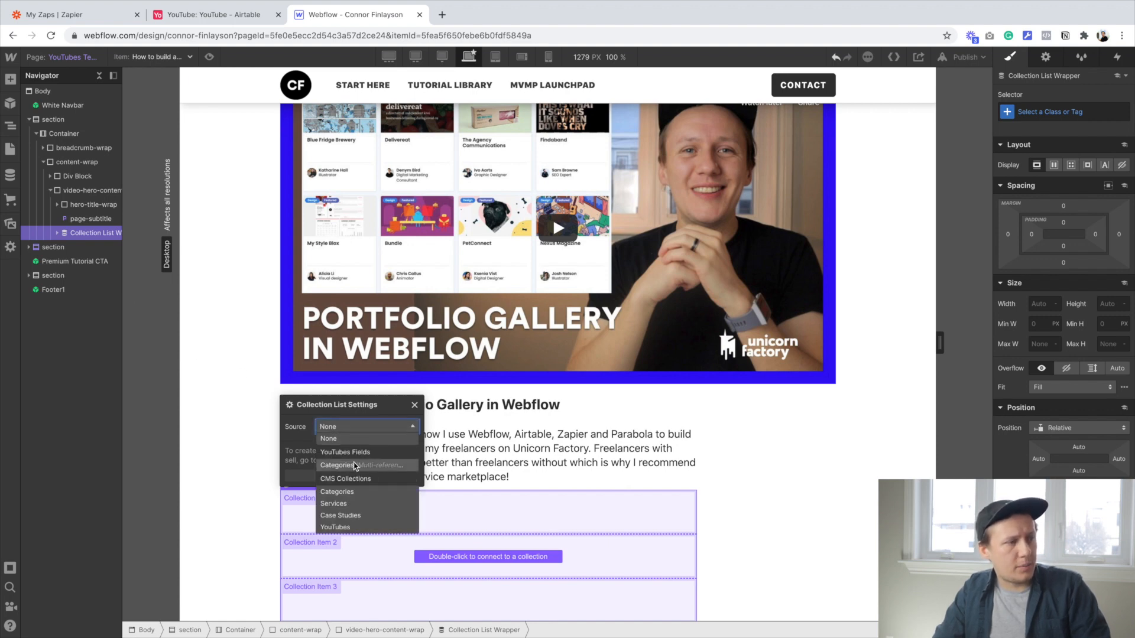
pyautogui.click(355, 466)
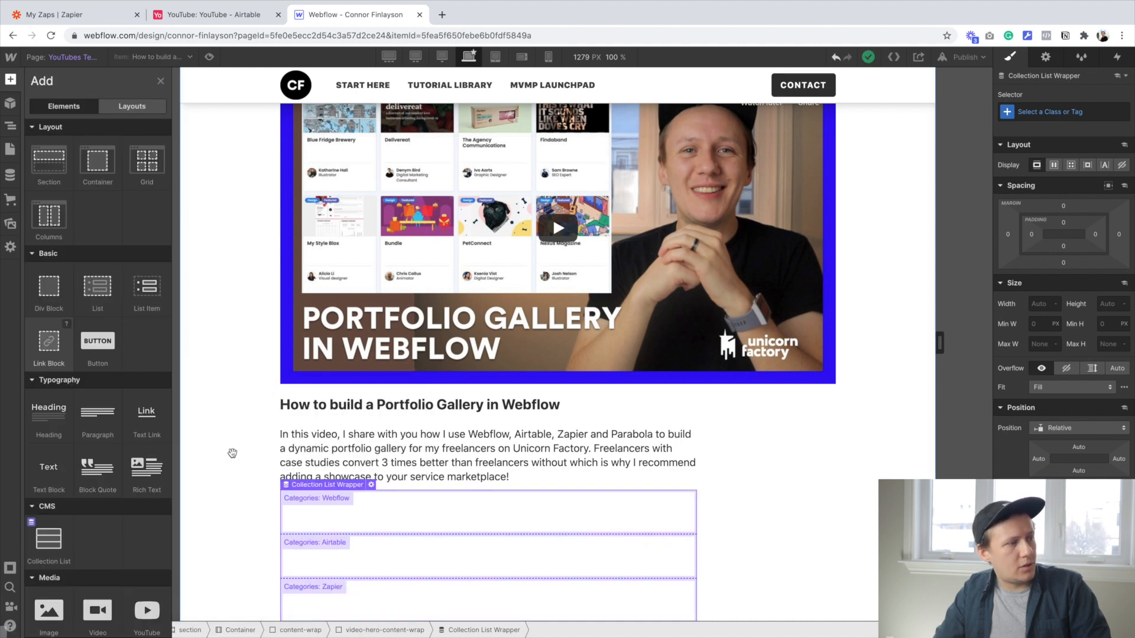
# - Place a Link Block with a text block inside the category list and get its text from the category's Name
pyautogui.moveTo(305, 495); pyautogui.dragTo(315, 501)
pyautogui.click(326, 539)
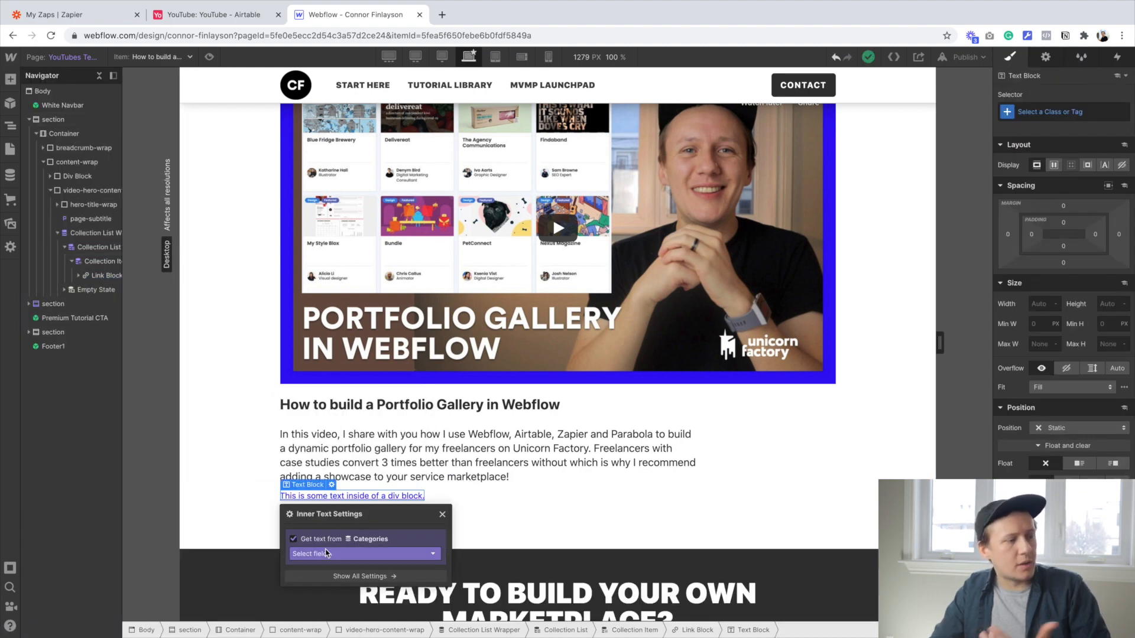
pyautogui.click(326, 554)
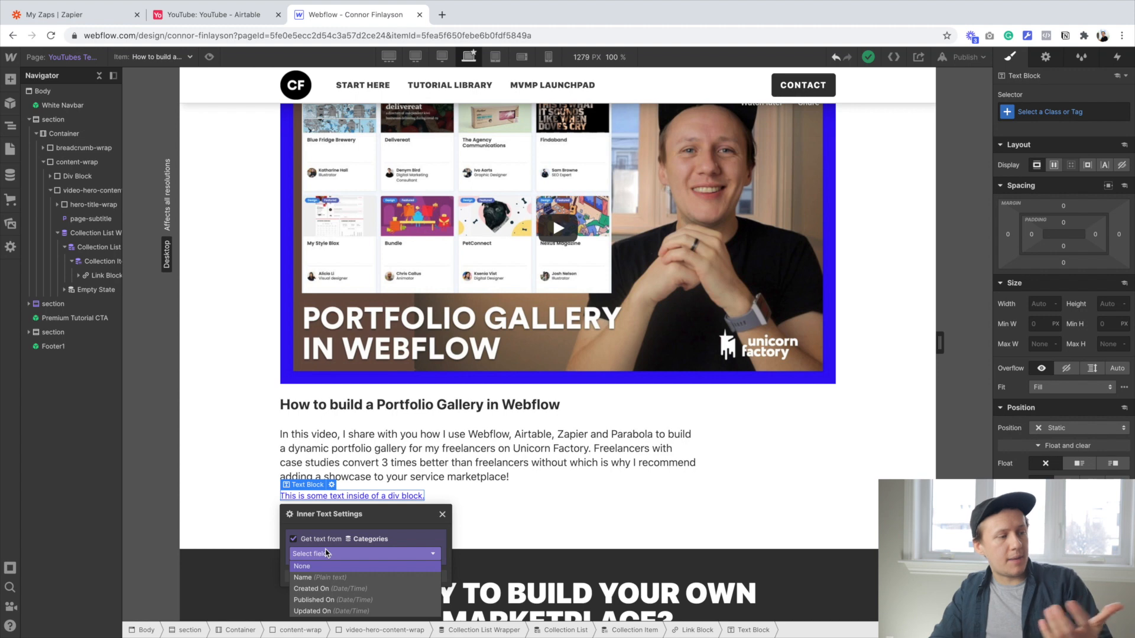
pyautogui.click(334, 581)
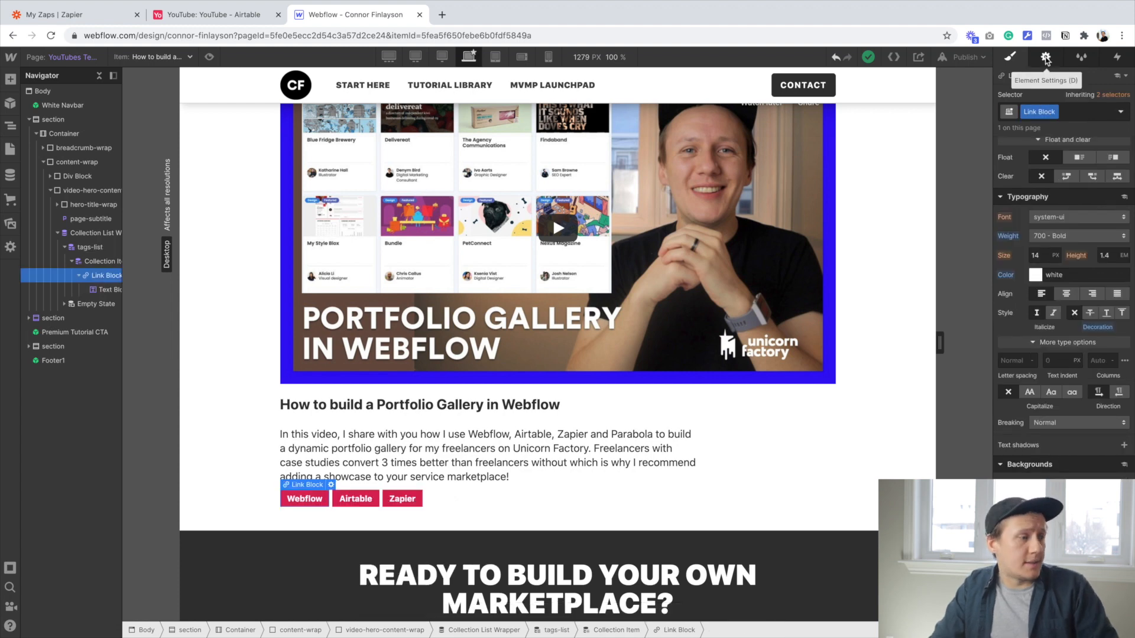
# - Link the category tag's Link Block to the Current Category collection page
pyautogui.click(1046, 58)
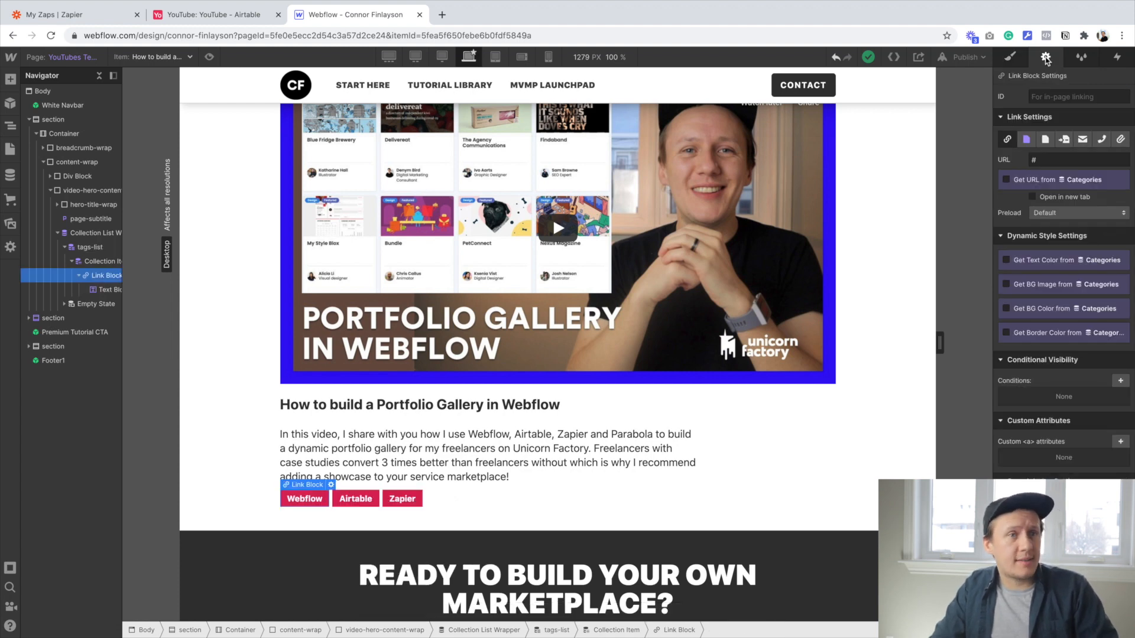
pyautogui.click(1027, 139)
pyautogui.click(1042, 161)
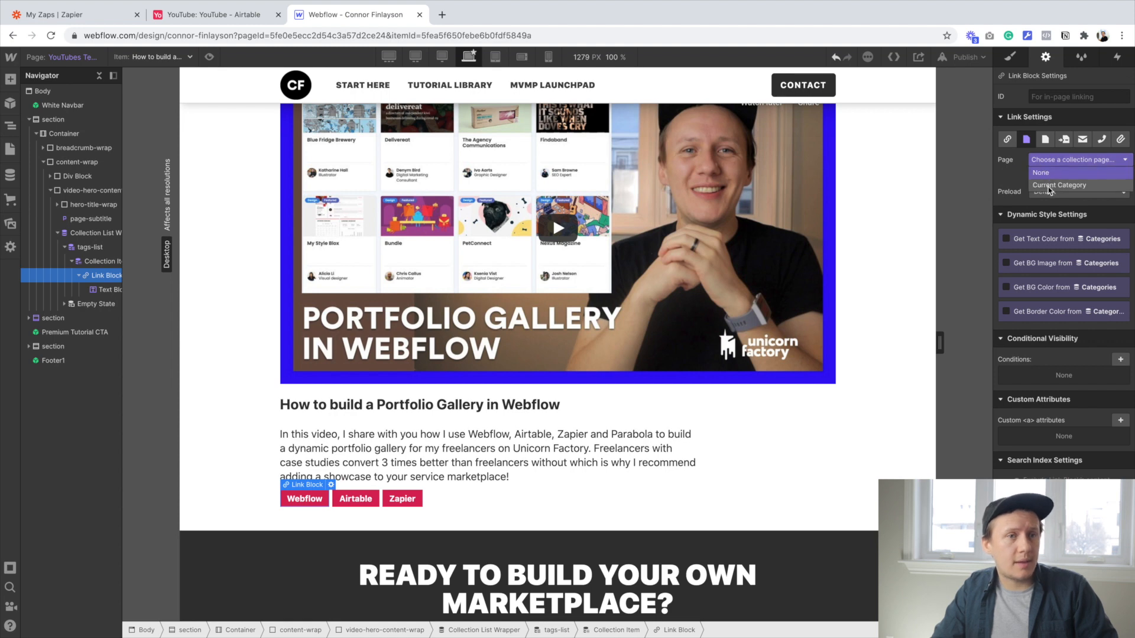
pyautogui.click(1049, 186)
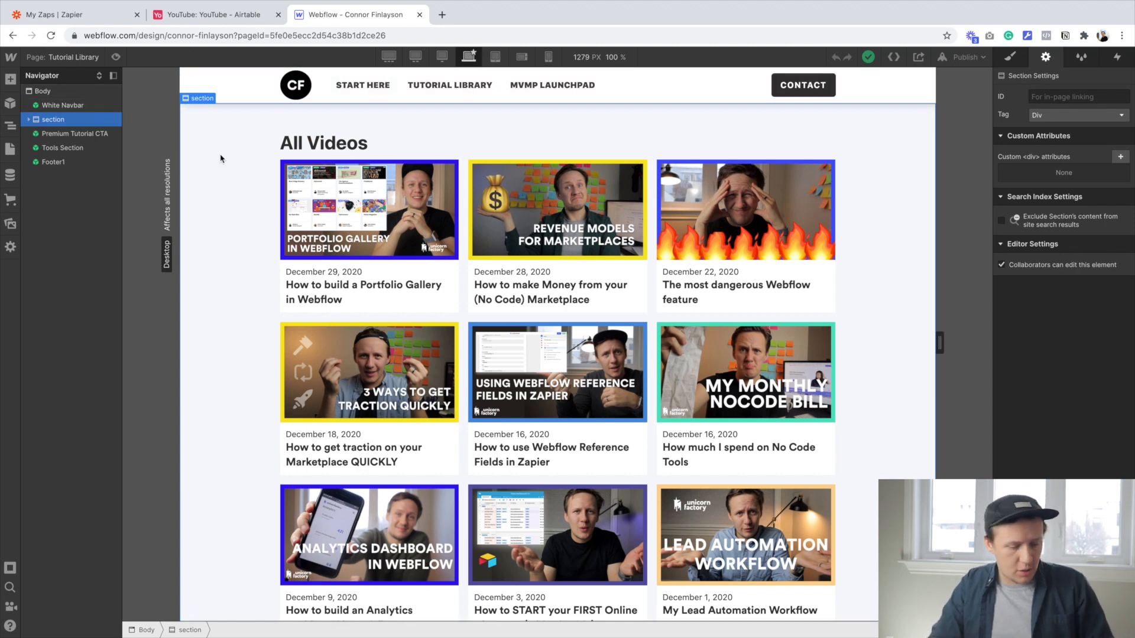
# - On the Categories Template page, filter the YouTube list to items whose Categories contain Current Category
pyautogui.press('p')
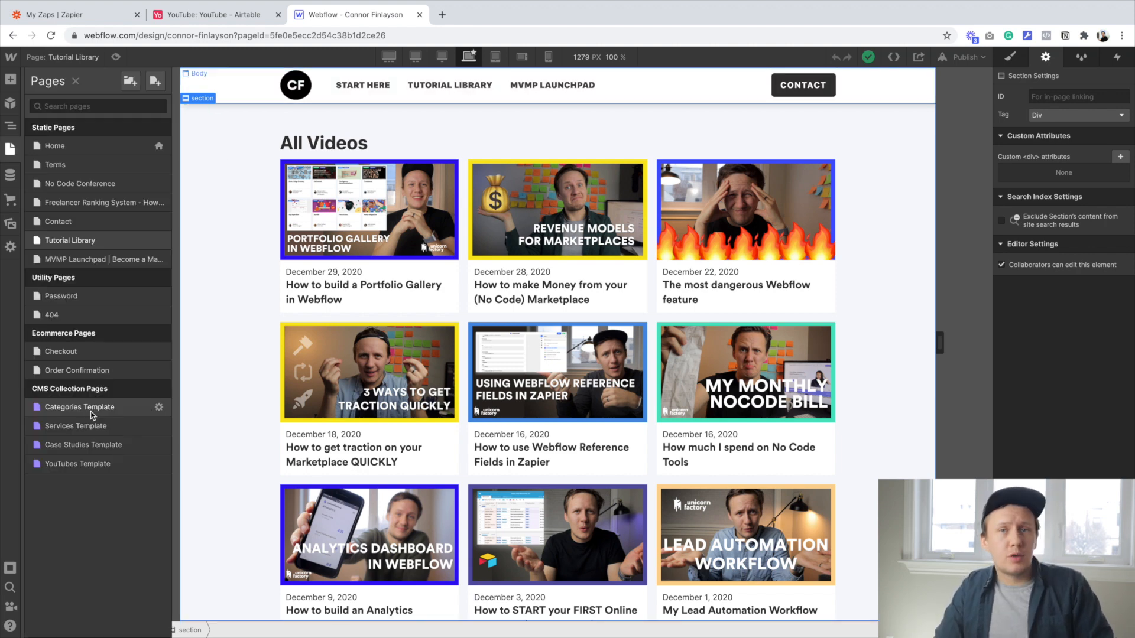
pyautogui.click(90, 412)
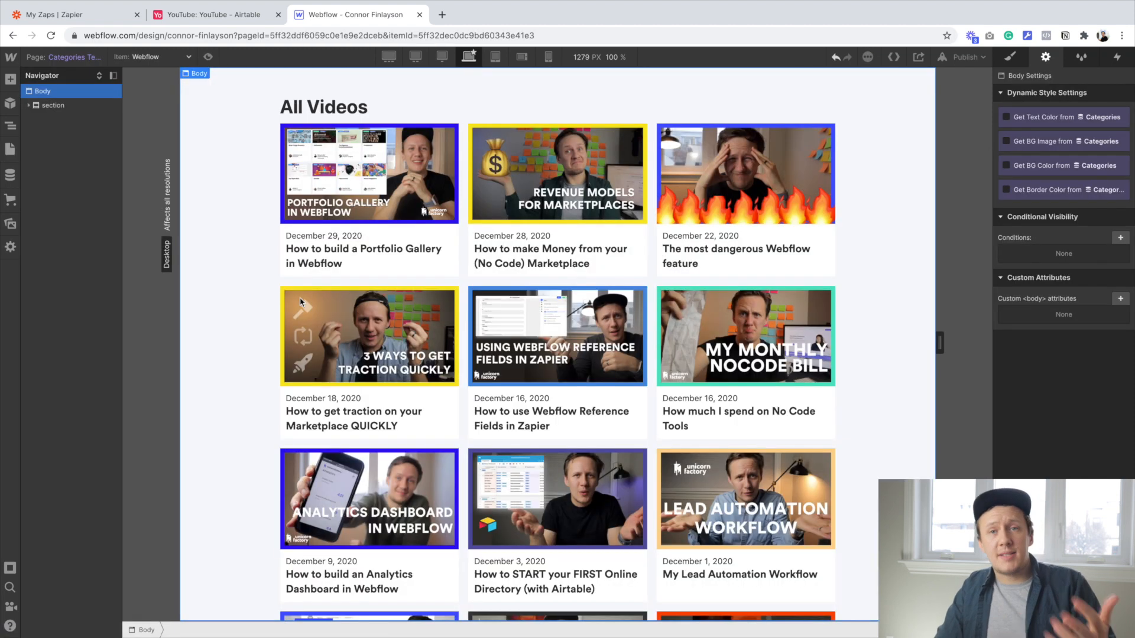
pyautogui.click(300, 302)
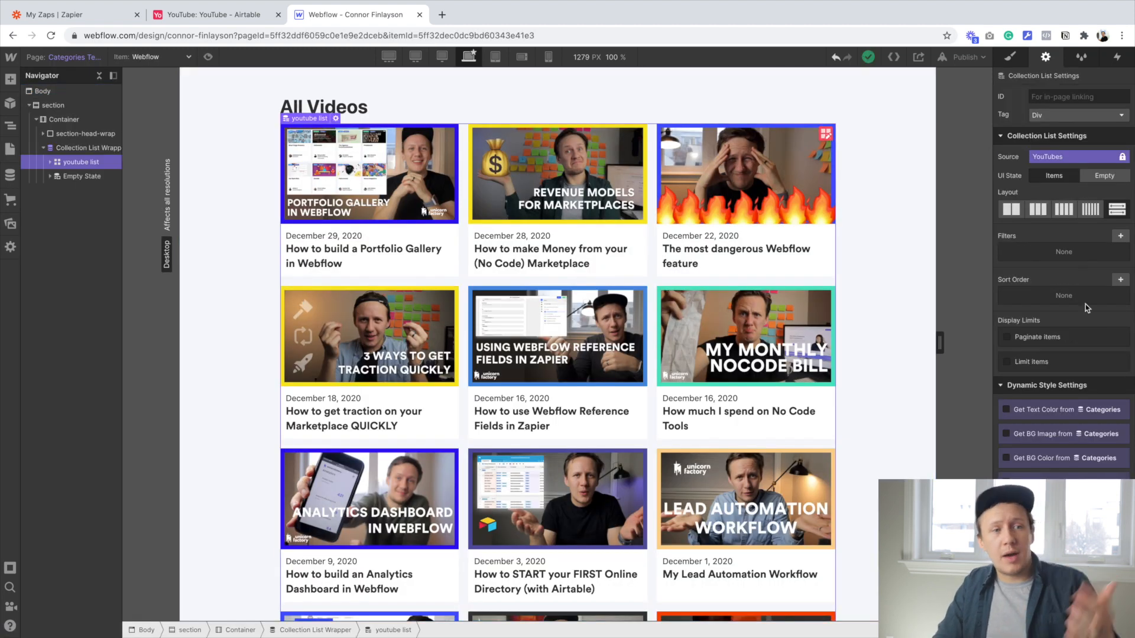
pyautogui.click(1120, 237)
pyautogui.click(1033, 281)
pyautogui.scroll(-2, 1039, 348)
pyautogui.click(1042, 385)
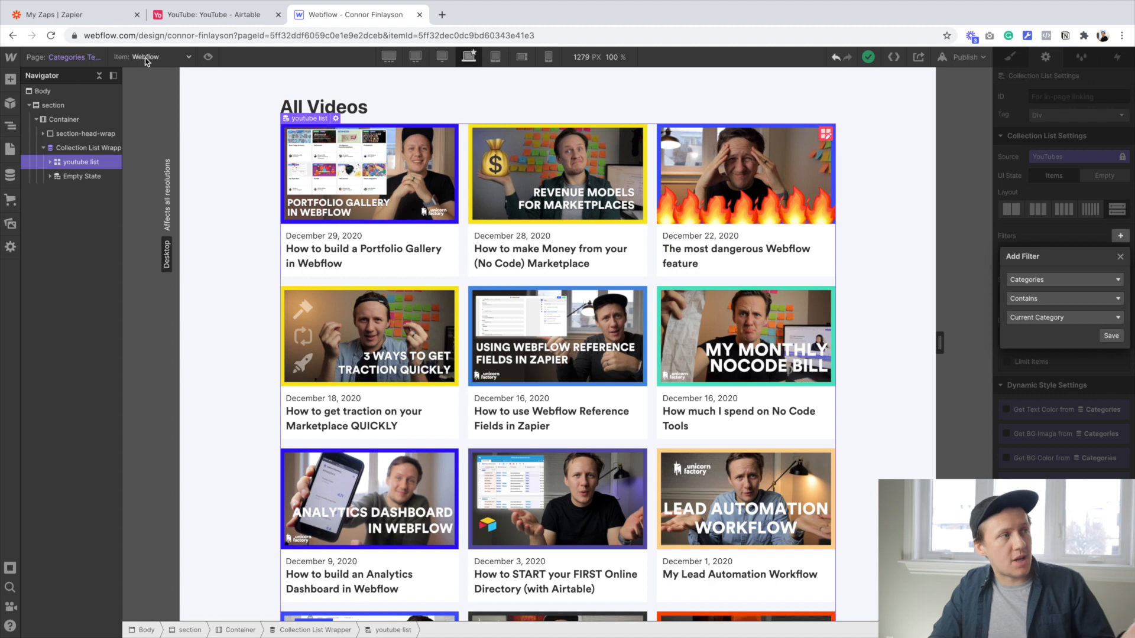
pyautogui.click(1111, 337)
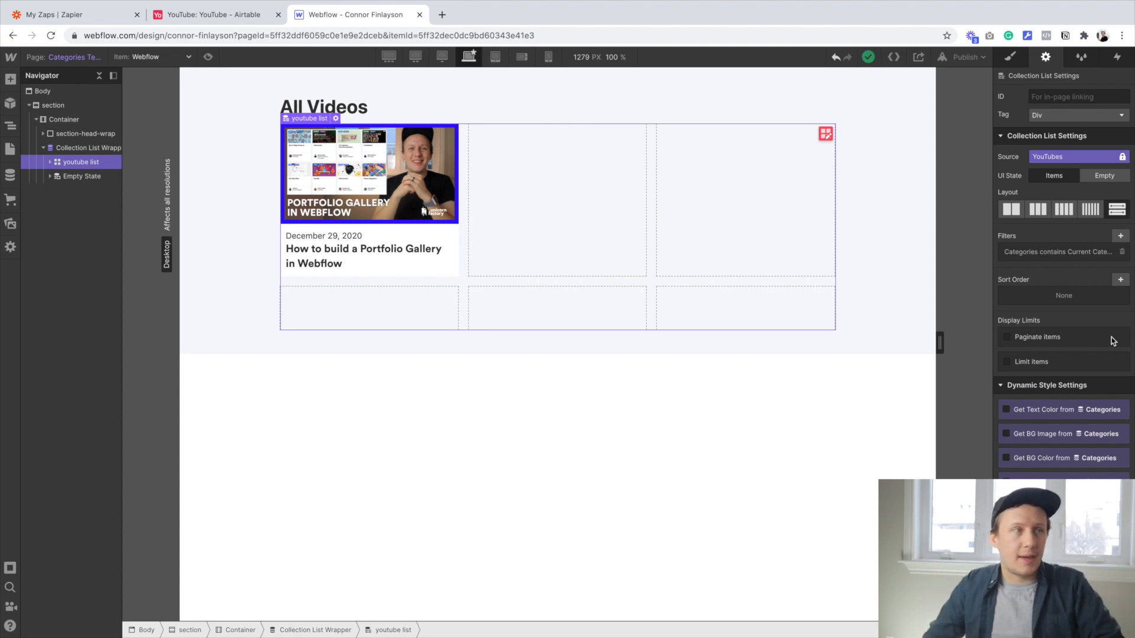
# - Bind the "All Videos" heading on the Categories Template to the category's Name
pyautogui.click(324, 107)
pyautogui.click(337, 91)
pyautogui.click(293, 217)
pyautogui.click(328, 232)
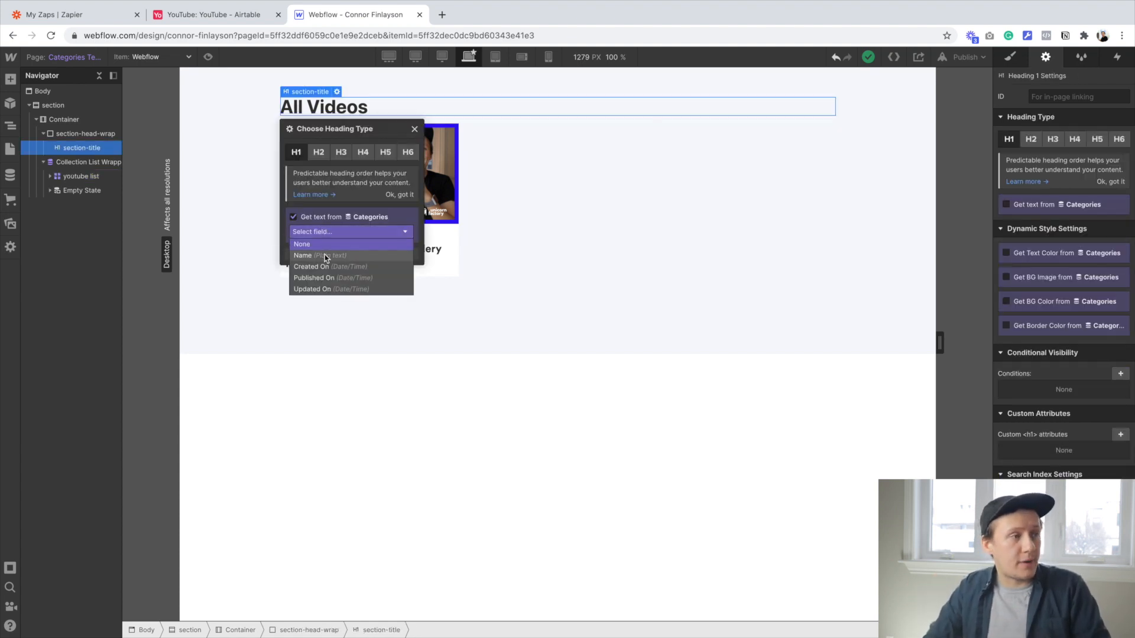
pyautogui.click(325, 256)
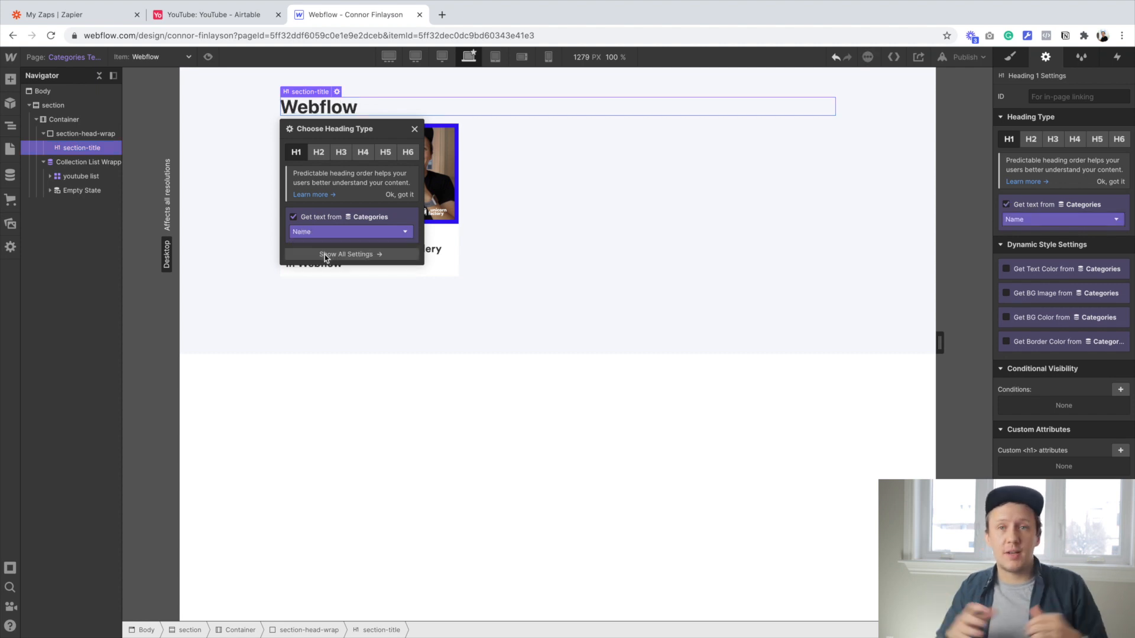
pyautogui.click(414, 129)
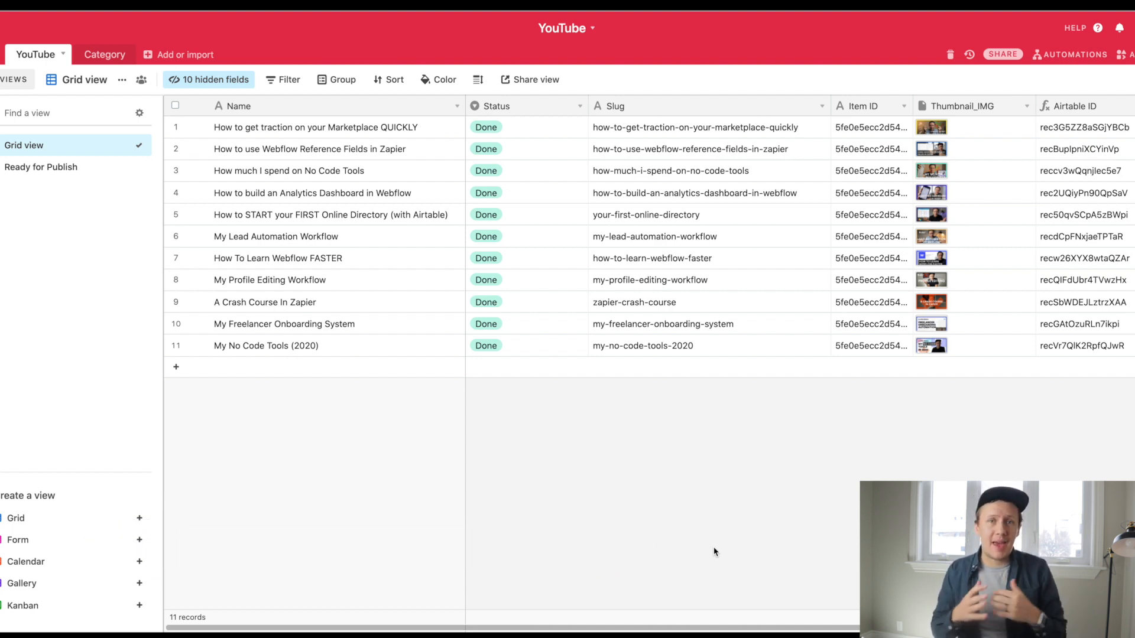
# - In Airtable, examine the Categories column of the YouTube table and the linked records in the Category table
pyautogui.hscroll(5, 778, 255)
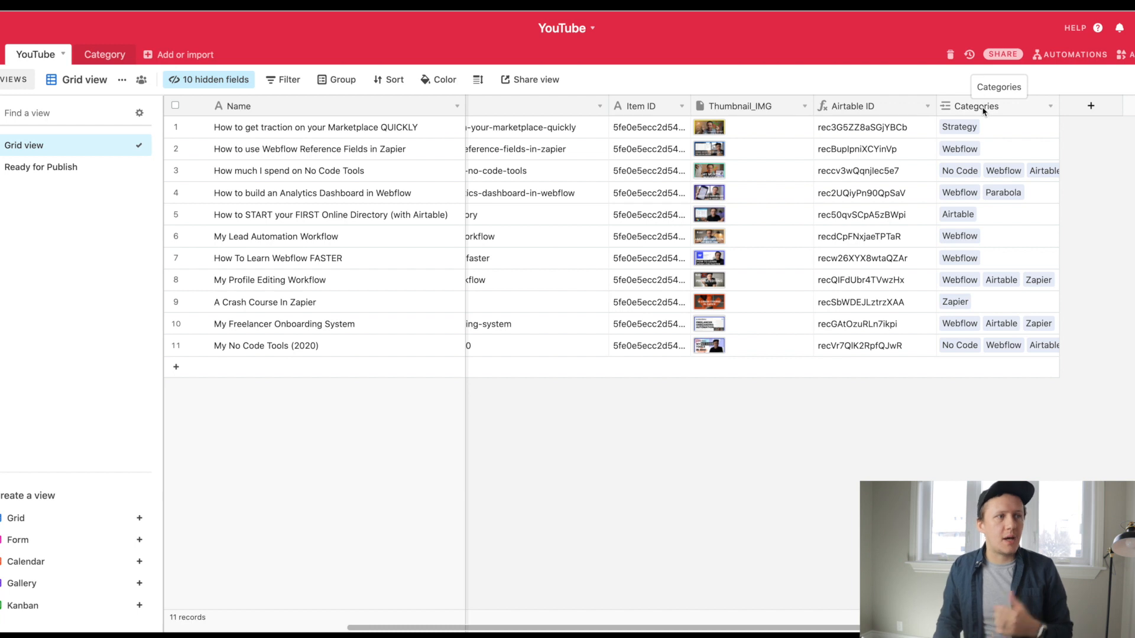
pyautogui.click(118, 60)
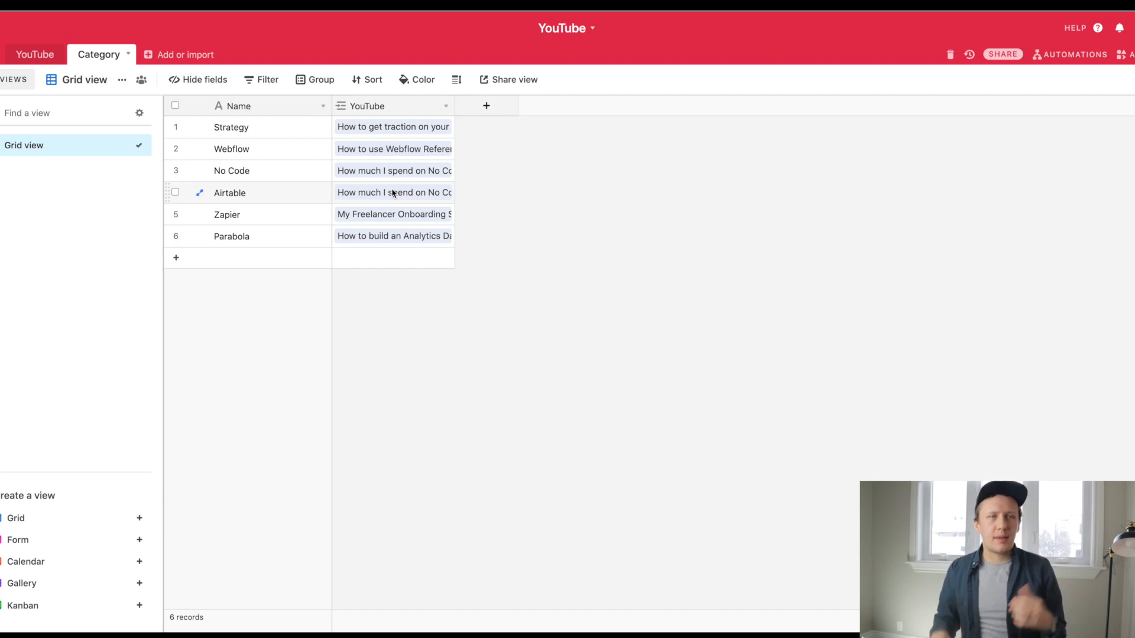
# - Add a single line text field named Webflow Item ID to the Category table
pyautogui.click(487, 106)
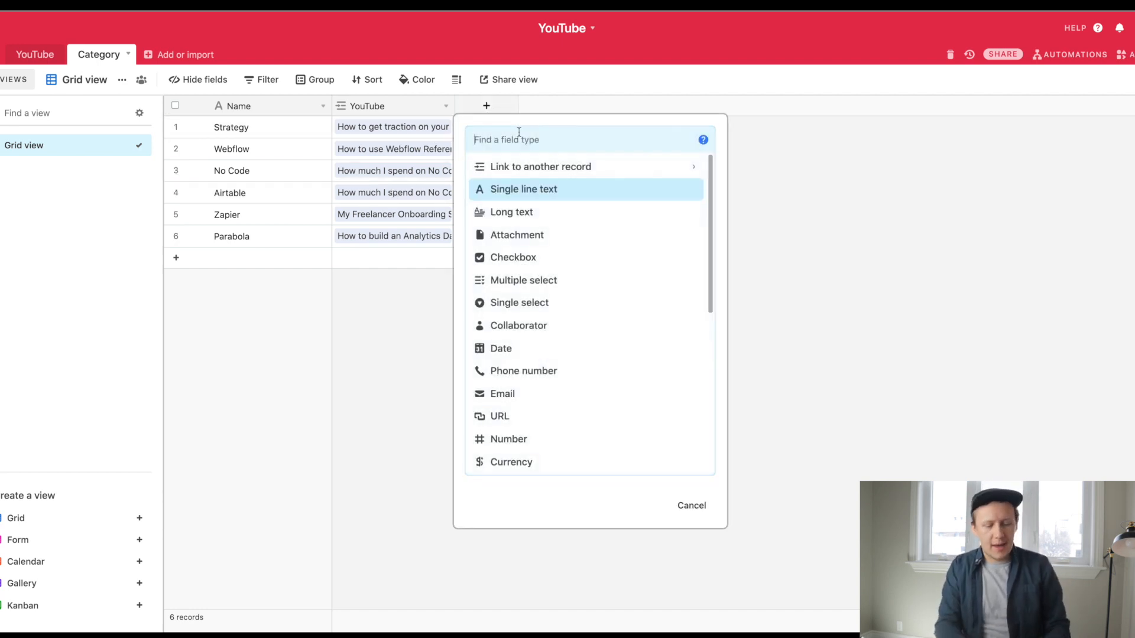
pyautogui.write('Webflow Item')
pyautogui.press('super+a')
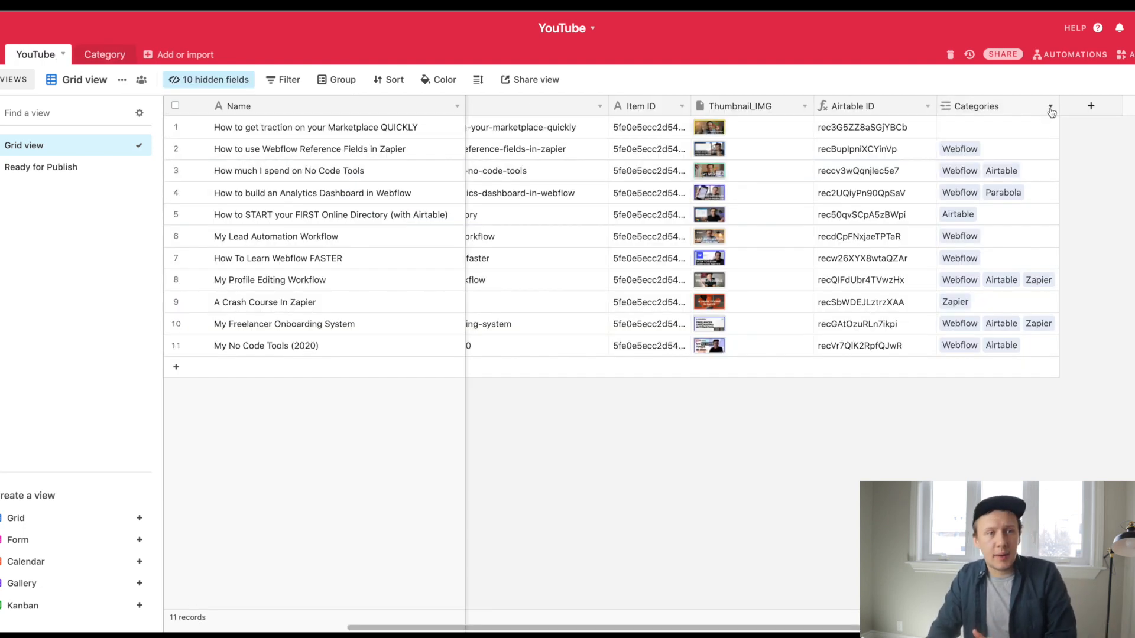
# - In the YouTube table, add a lookup field showing Webflow Item ID from the linked Categories
pyautogui.click(1051, 107)
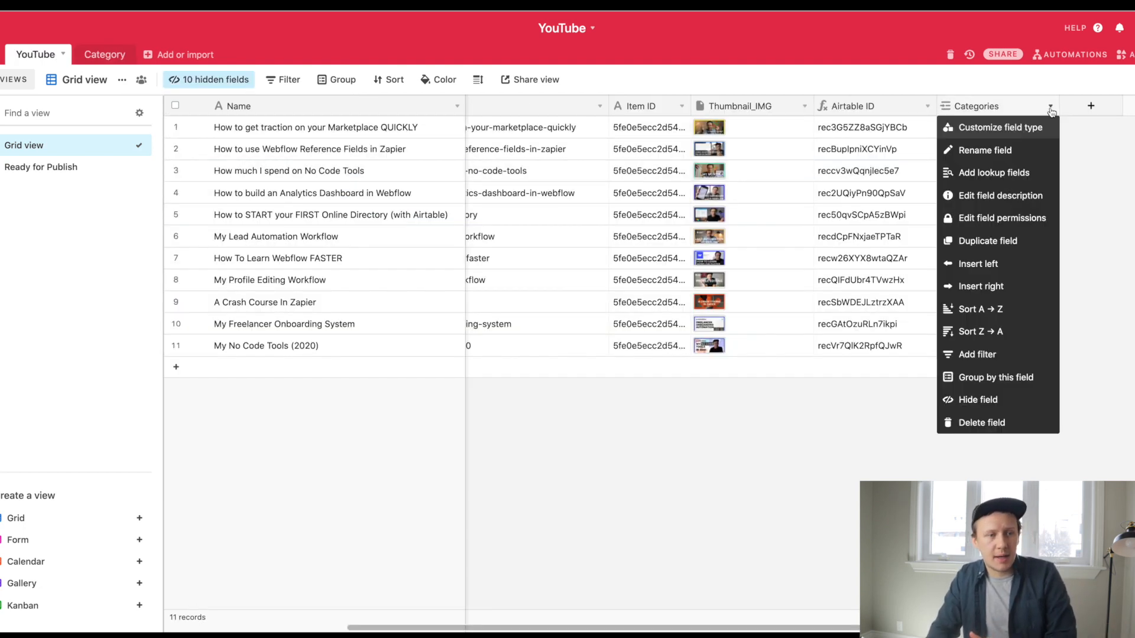
pyautogui.click(1015, 177)
pyautogui.click(451, 269)
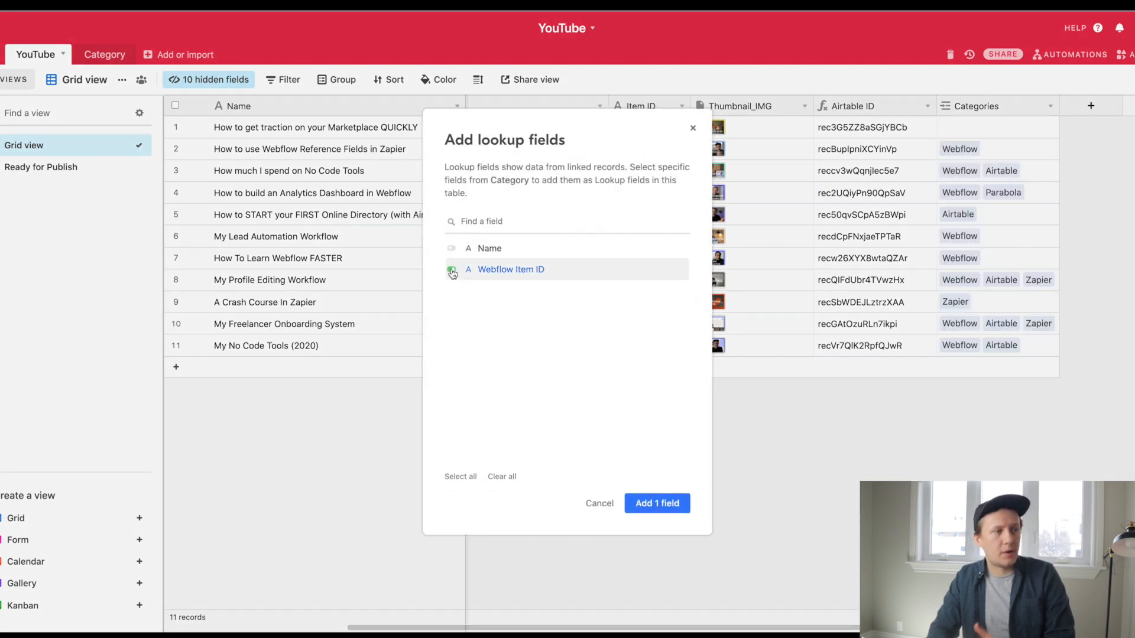
pyautogui.click(653, 504)
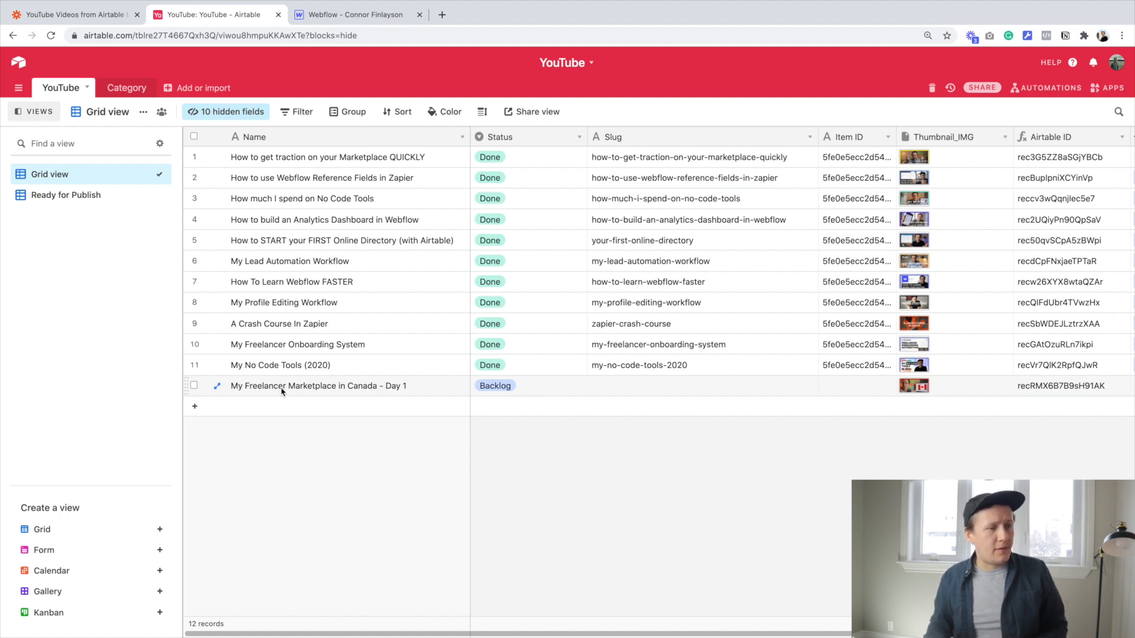
# - Link the Webflow, Airtable and Zapier categories to the "My Freelancer Marketplace in Canada - Day 1" record
pyautogui.hscroll(5, 945, 390)
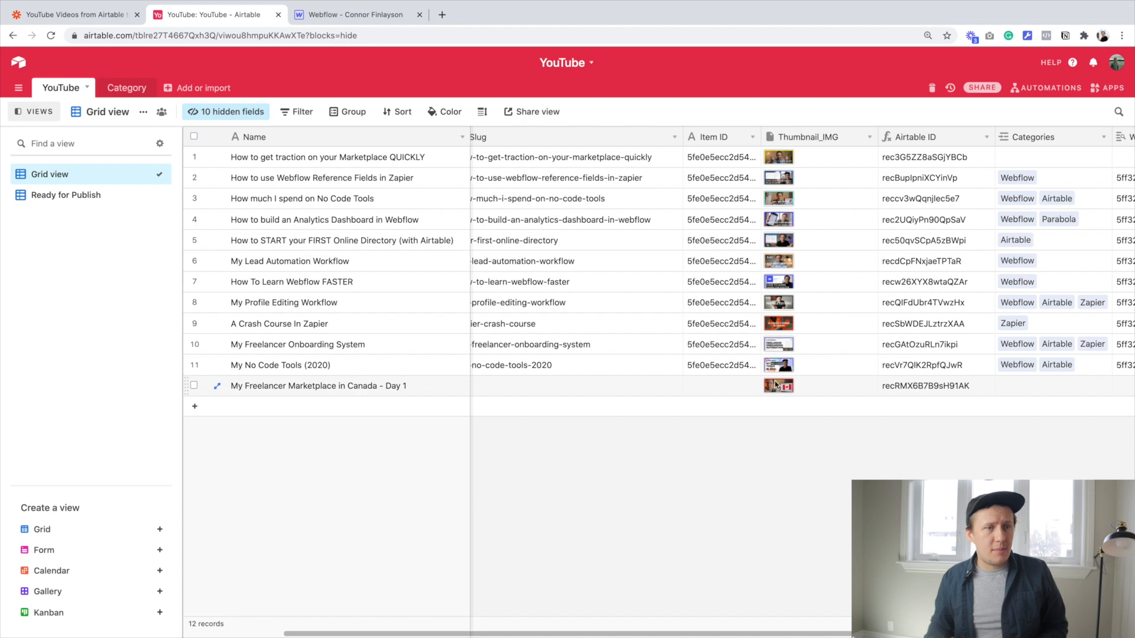
pyautogui.hscroll(4, 776, 385)
pyautogui.click(812, 394)
pyautogui.write('Webflow')
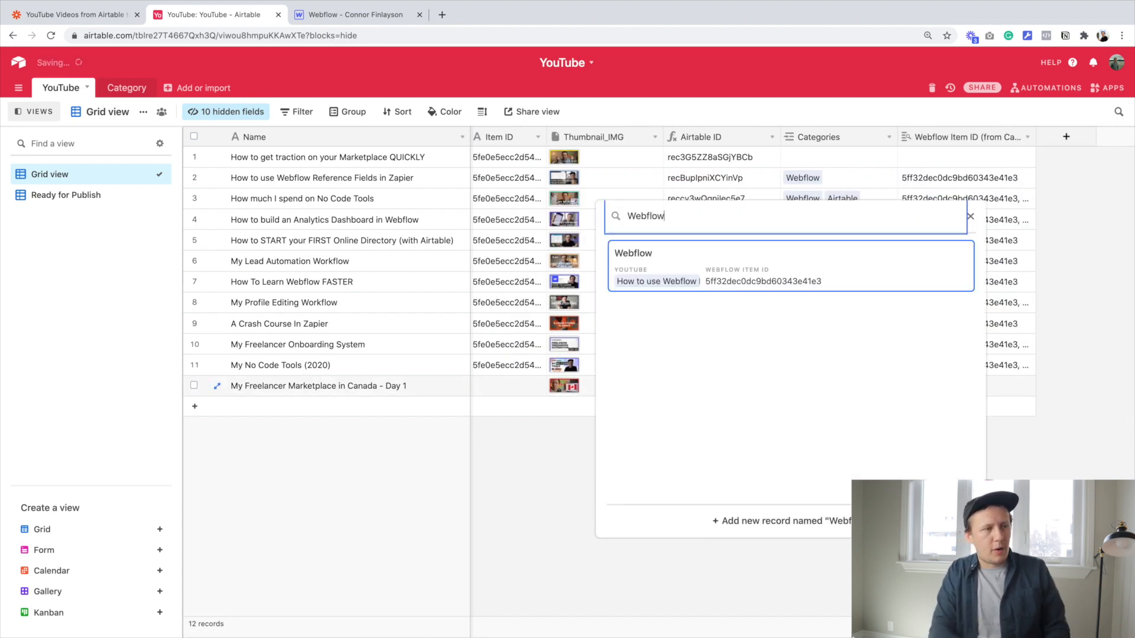
pyautogui.press('Return')
pyautogui.write('Airtable')
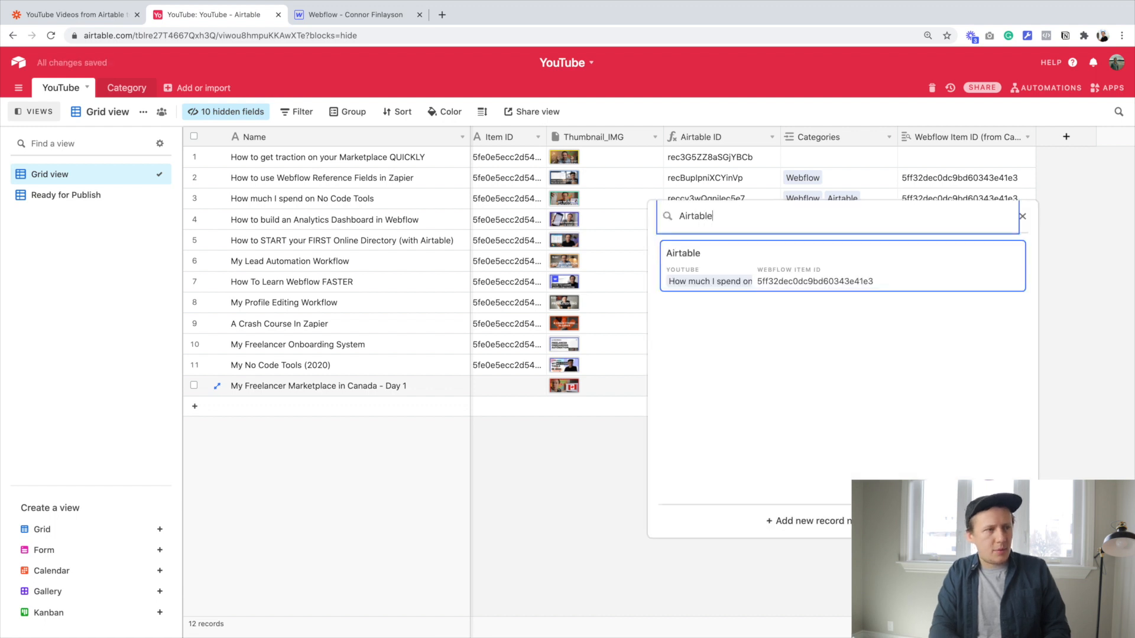
pyautogui.press('Return')
pyautogui.write('Zaoue')
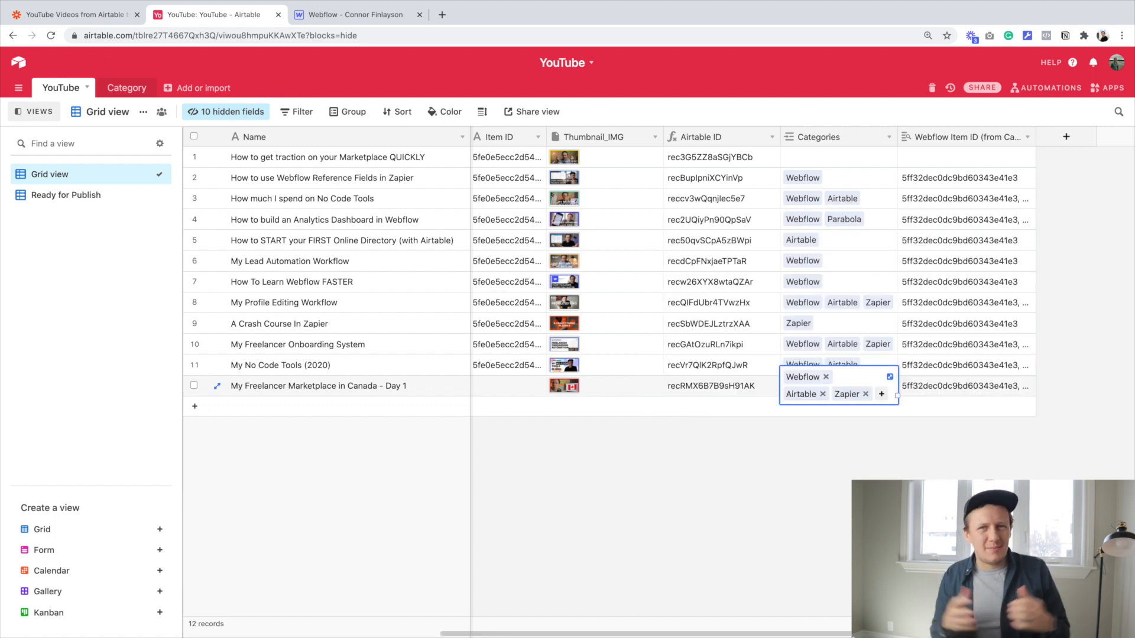
# - Change the Status of "My Freelancer Marketplace in Canada - Day 1" so that the record enters the Ready for Publish view
pyautogui.hscroll(-6, 810, 342)
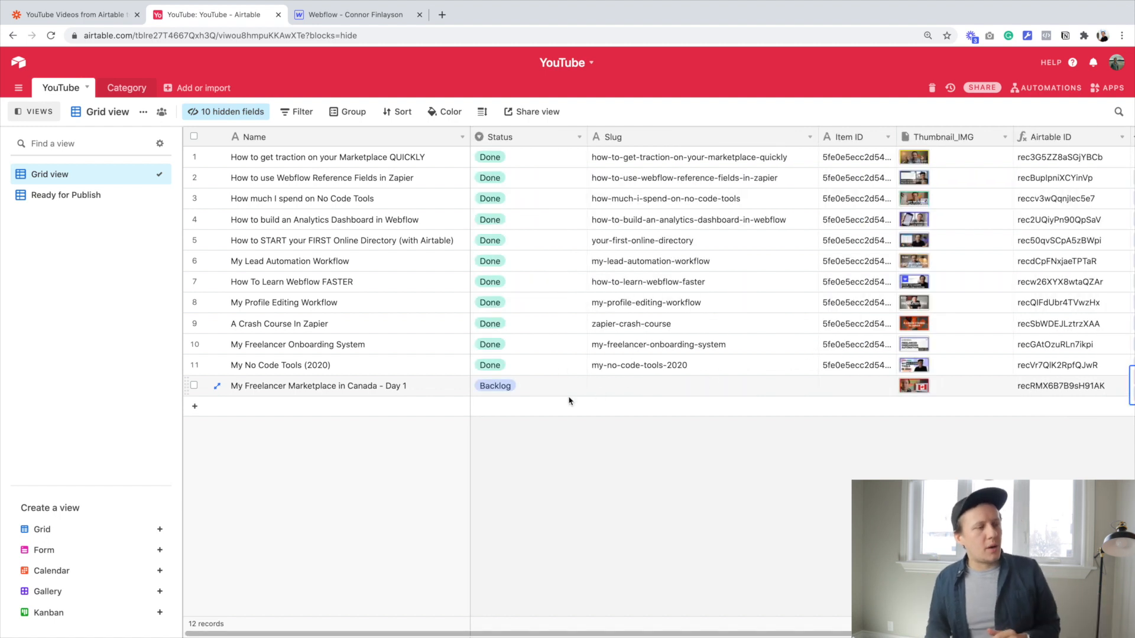
pyautogui.click(545, 389)
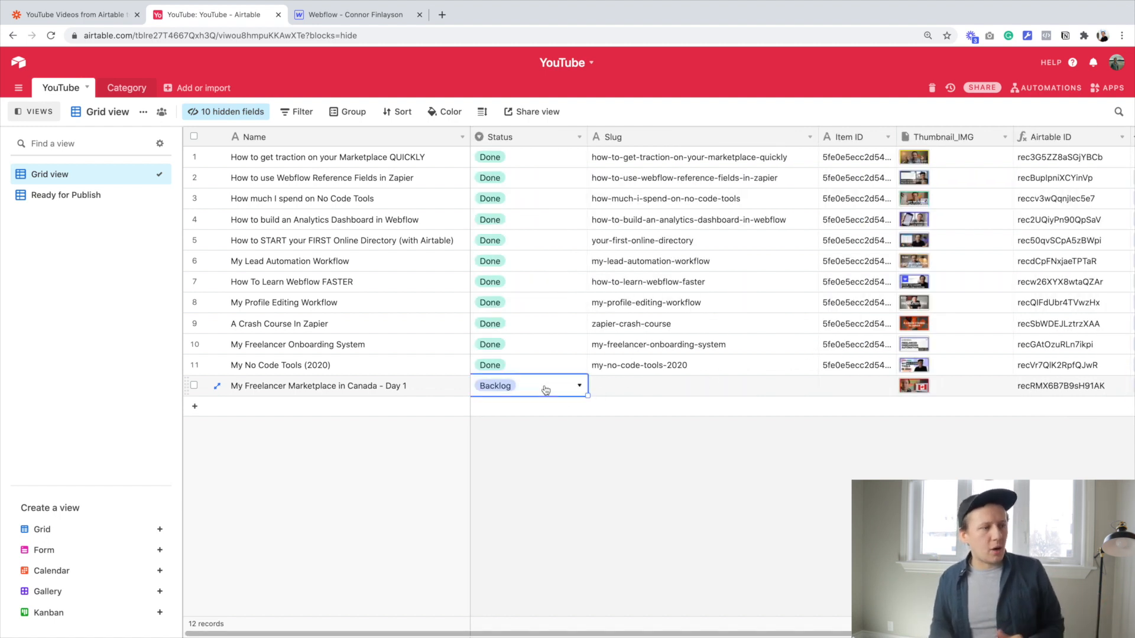
pyautogui.click(545, 389)
pyautogui.click(526, 472)
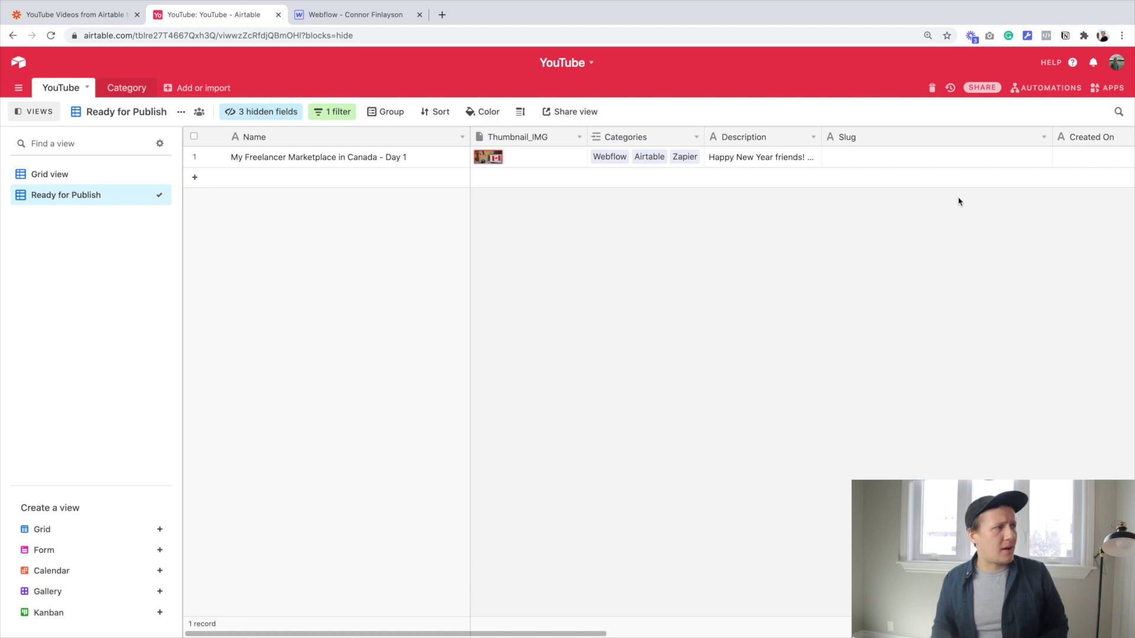
# - Switch to Zapier, test the New Record in View trigger and review the sample record's Categories and Webflow Item IDs
pyautogui.click(74, 14)
pyautogui.click(586, 375)
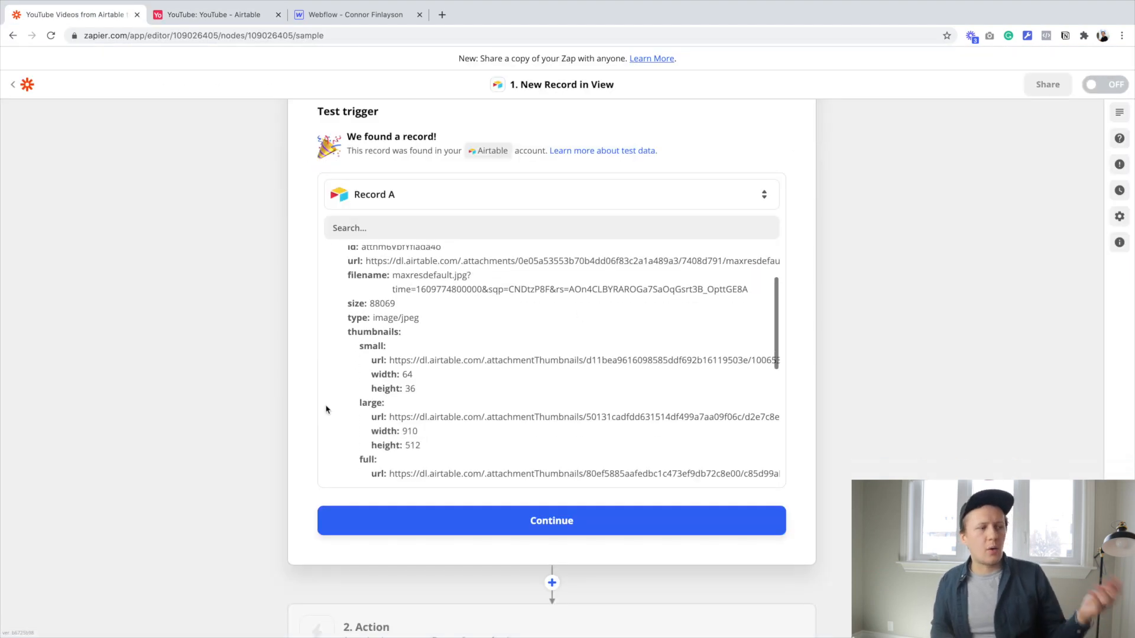
pyautogui.scroll(-5, 325, 407)
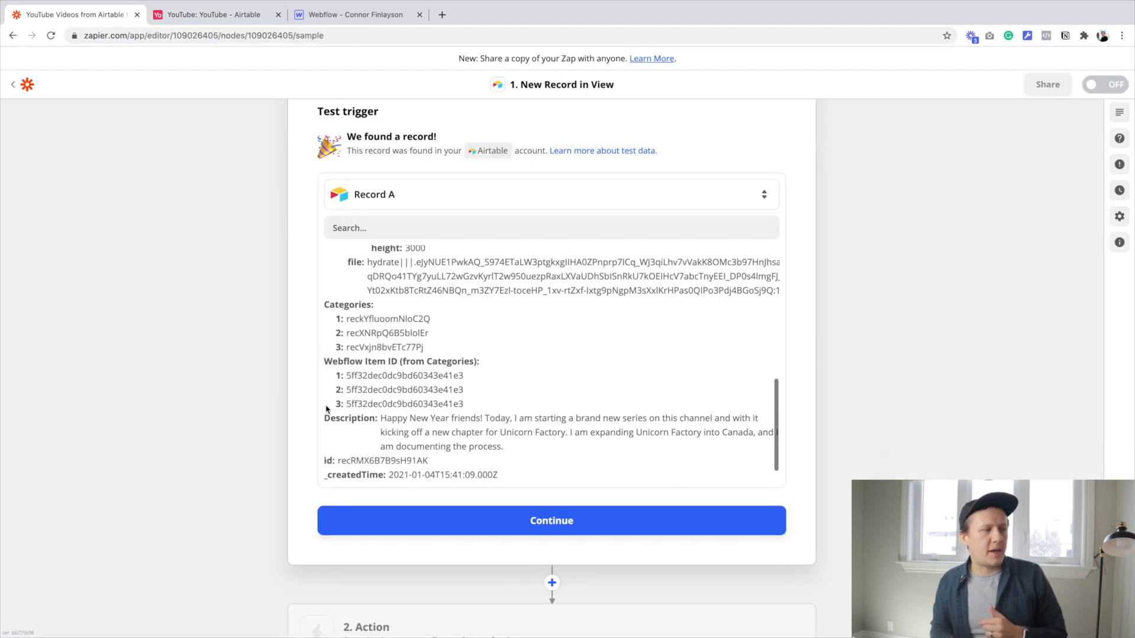
pyautogui.scroll(-2, 326, 409)
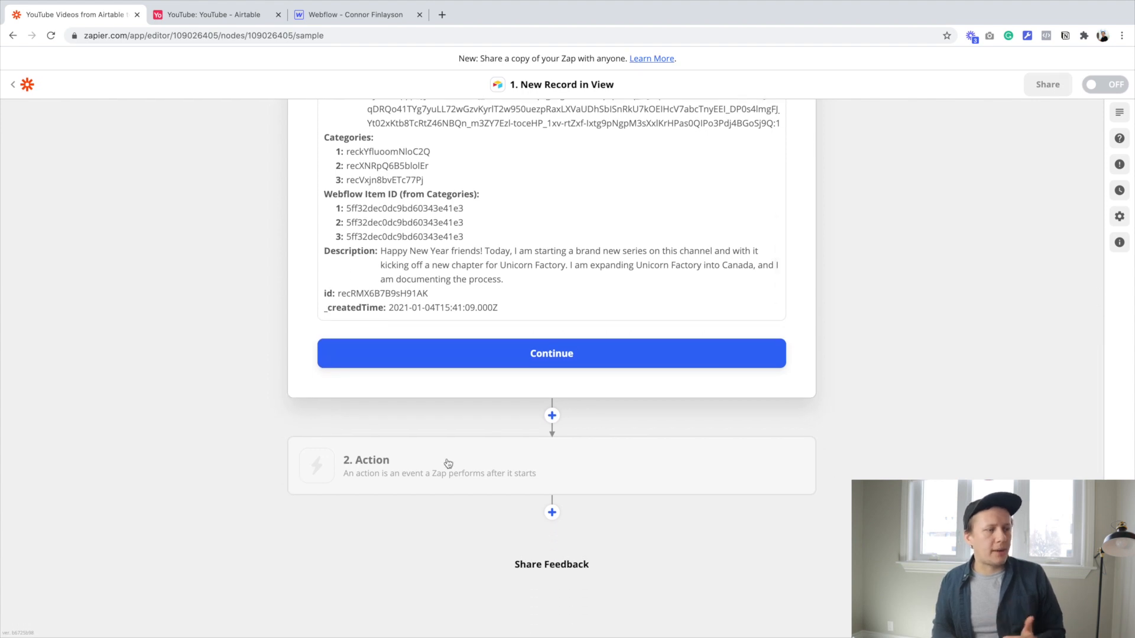
# - Add a Webflow Create Live Item action for the YouTubes collection and open its Thumbnail field for mapping
pyautogui.click(553, 513)
pyautogui.write('webflow')
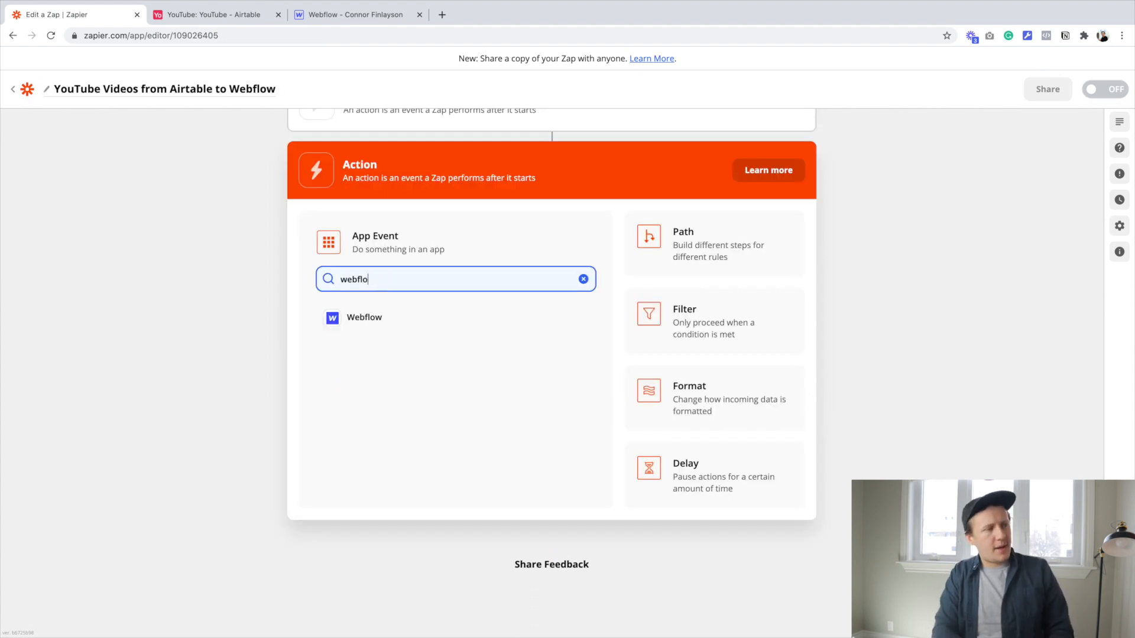
pyautogui.click(383, 318)
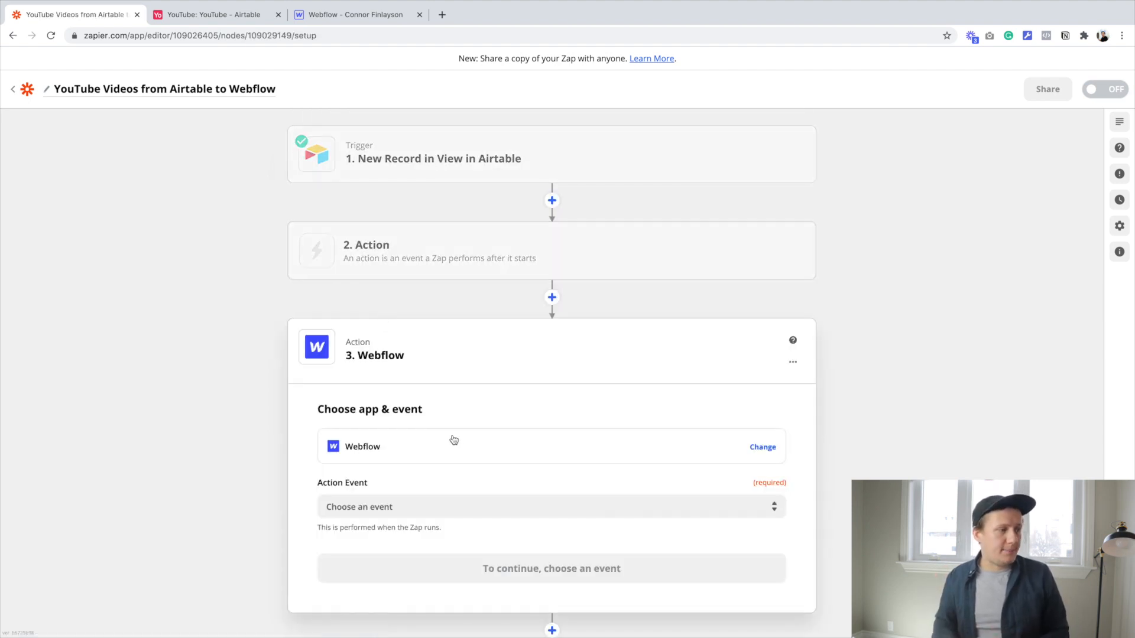
pyautogui.click(408, 472)
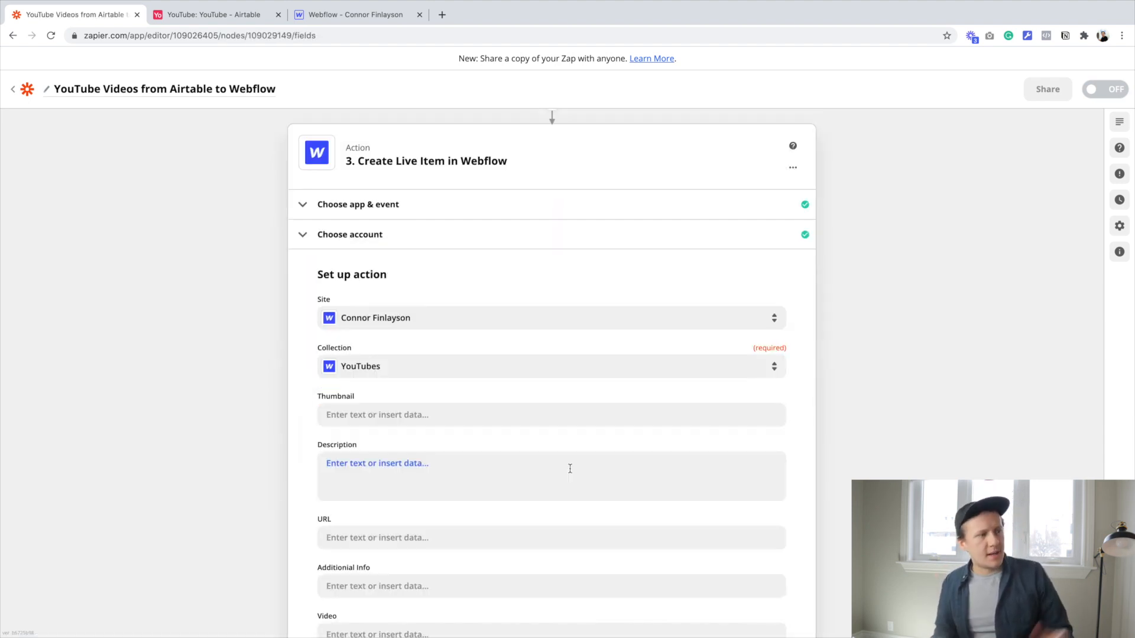
pyautogui.click(383, 416)
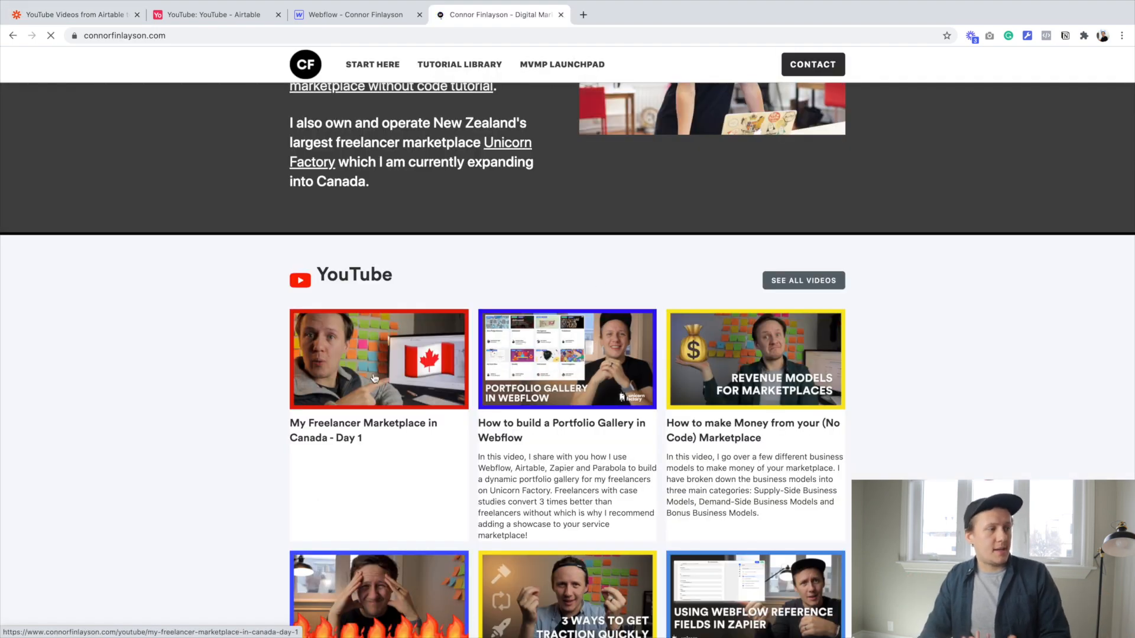
# - Open the "My Freelancer Marketplace in Canada - Day 1" video page on the live website
pyautogui.click(374, 378)
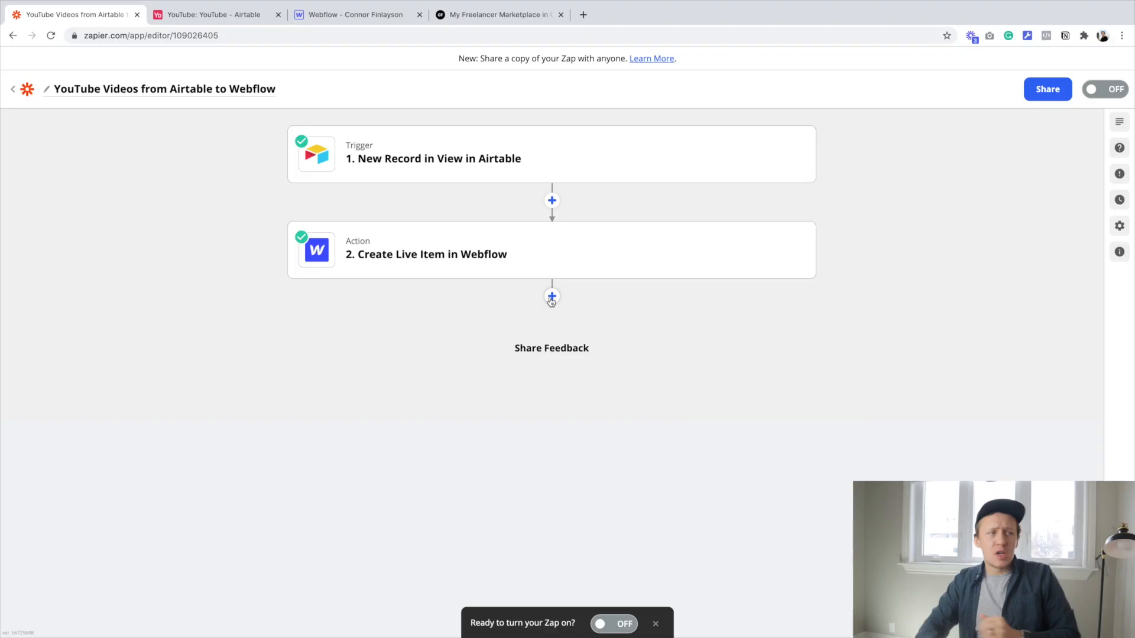
# - Add a Webhooks by Zapier Custom Request action after the Webflow step, using the PATCH method
pyautogui.click(551, 298)
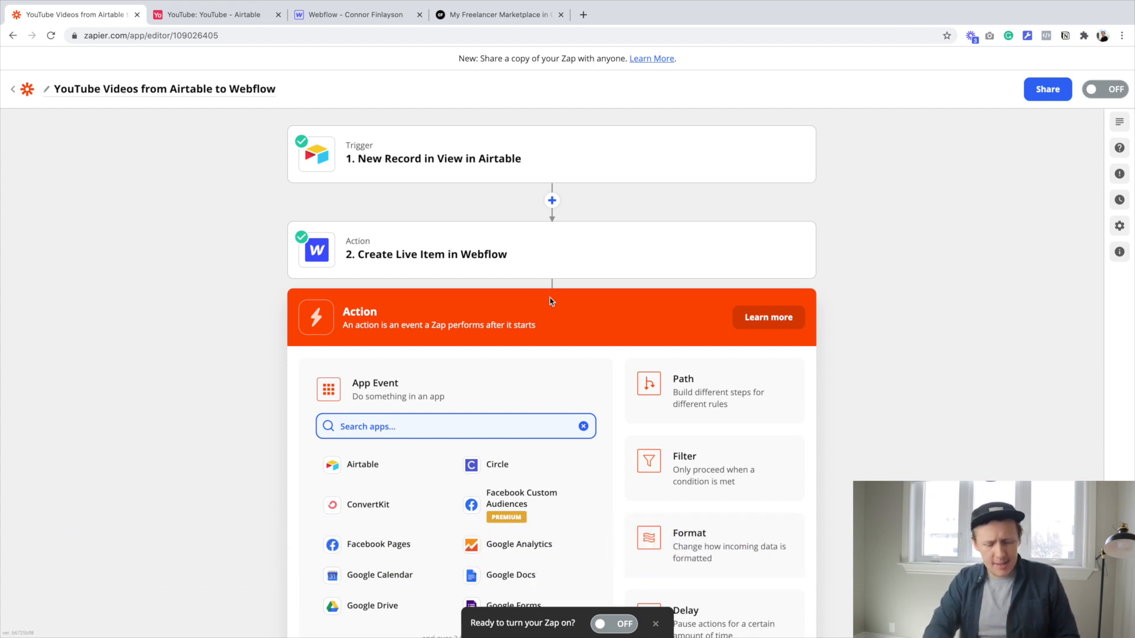
pyautogui.write('web')
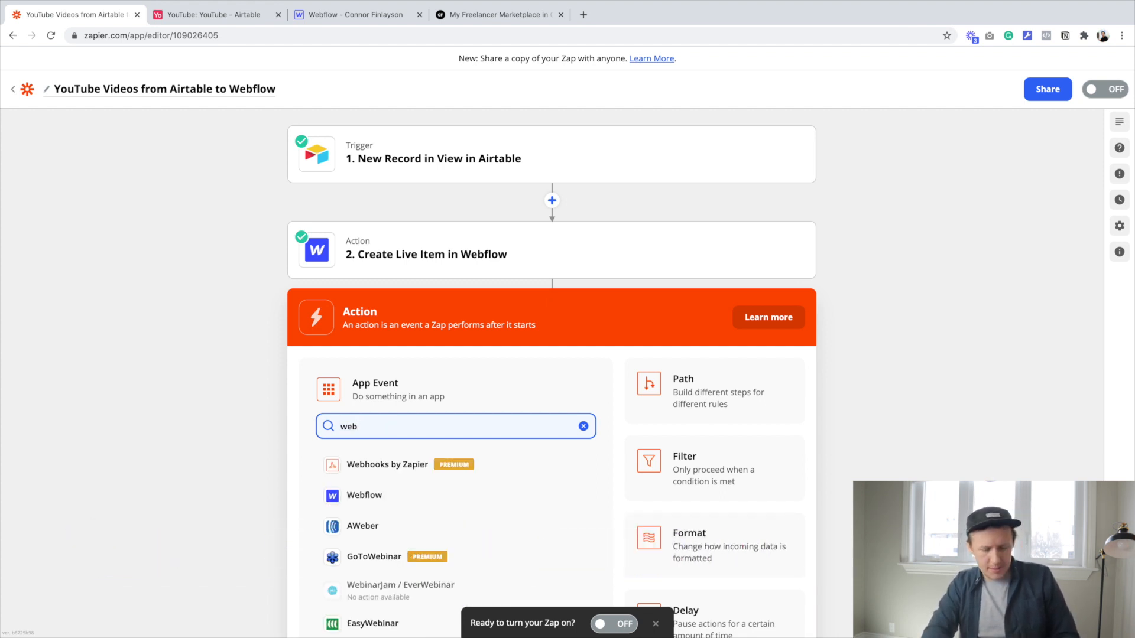
pyautogui.click(387, 465)
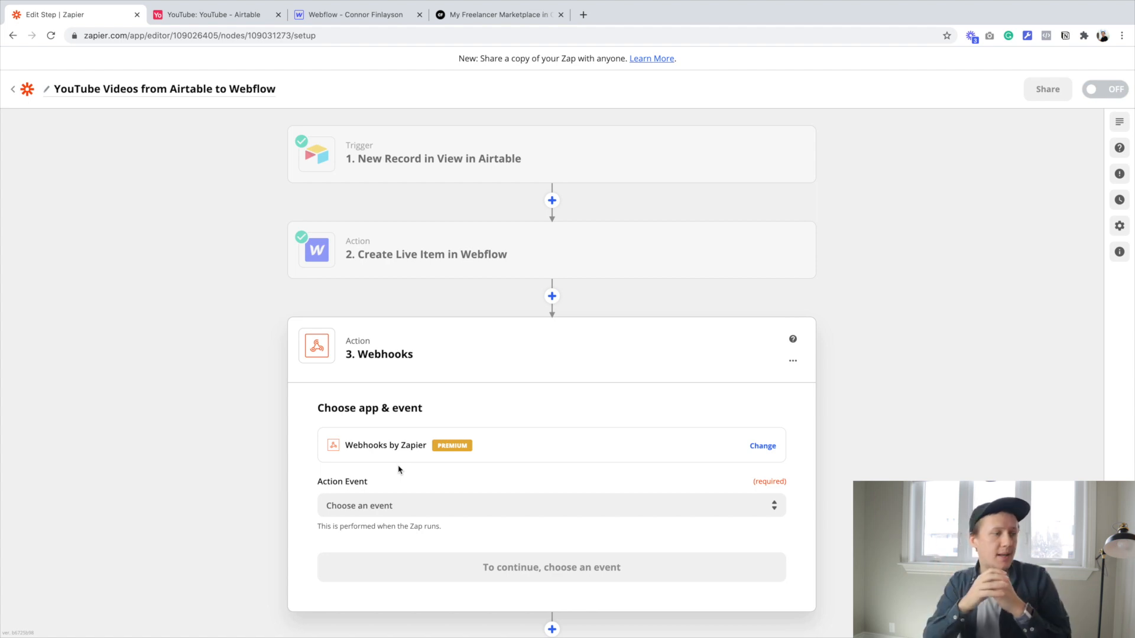
pyautogui.scroll(-2, 398, 470)
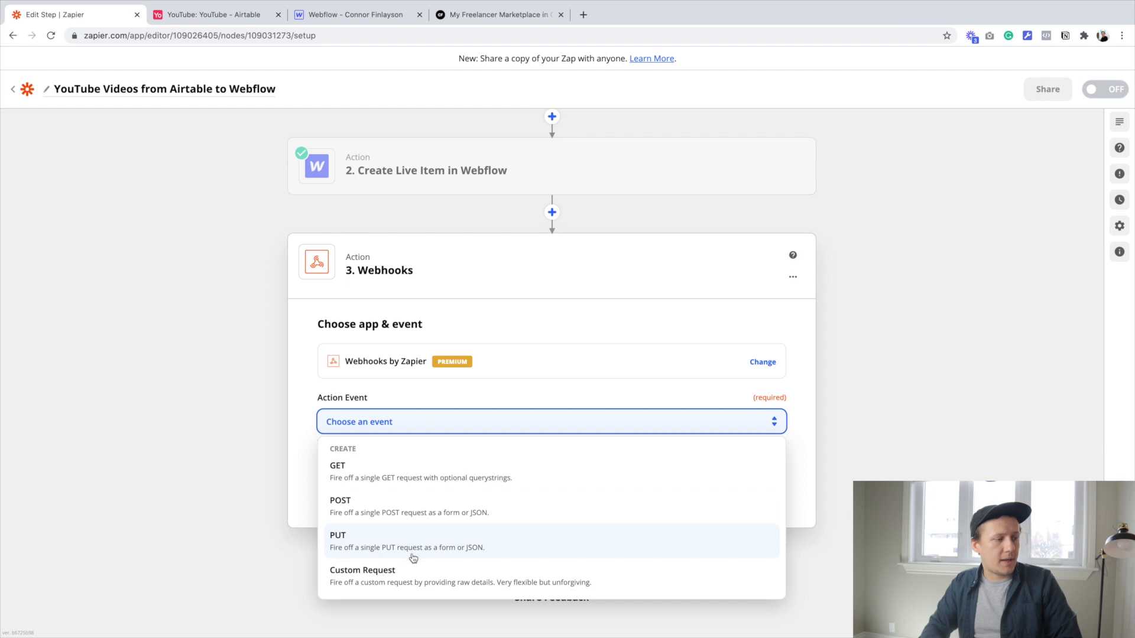
pyautogui.click(412, 580)
pyautogui.click(489, 489)
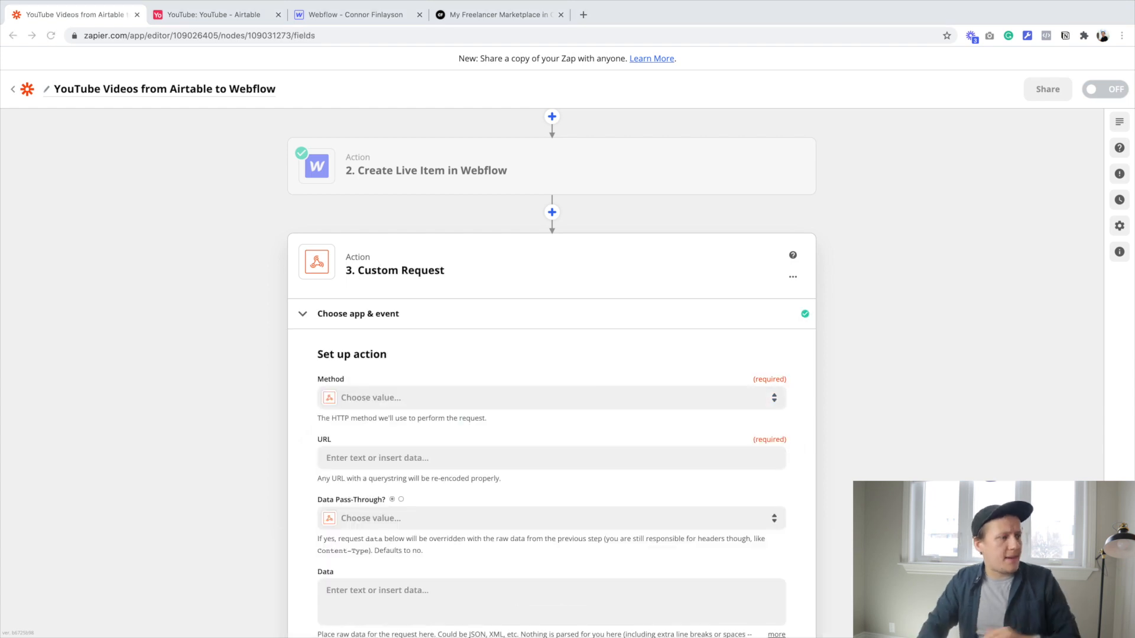
pyautogui.click(387, 399)
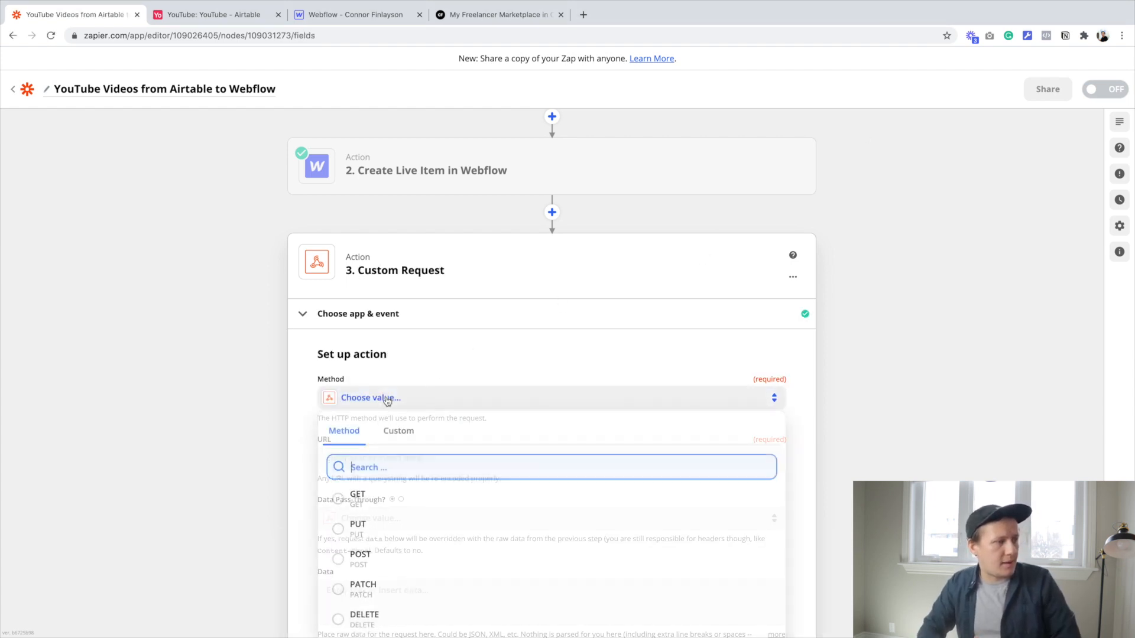
pyautogui.click(383, 590)
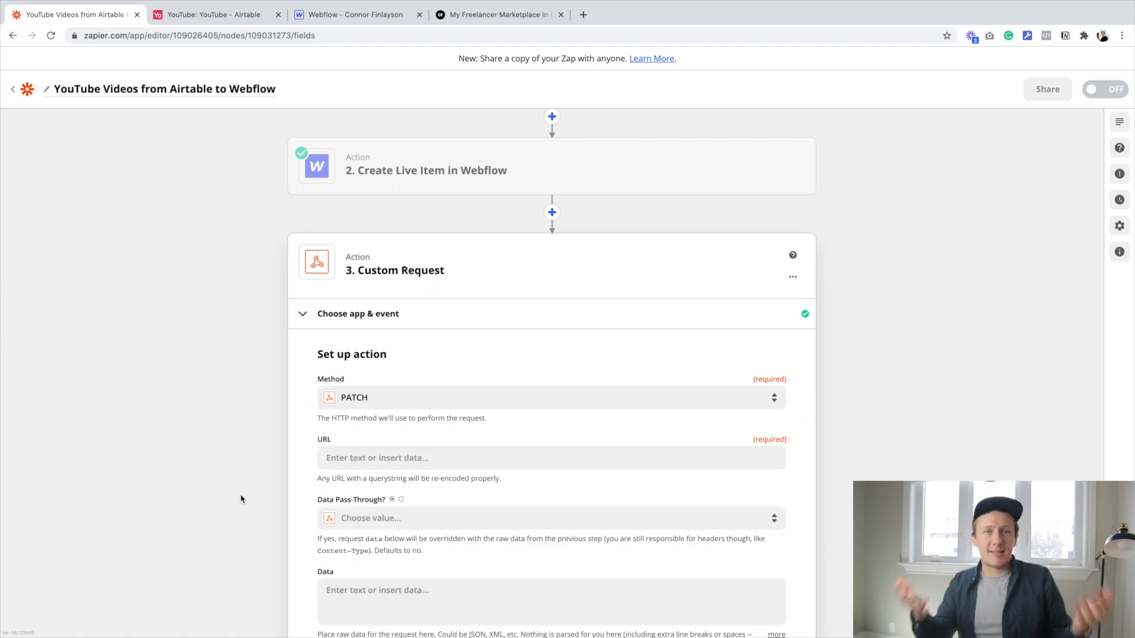
pyautogui.moveTo(389, 164)
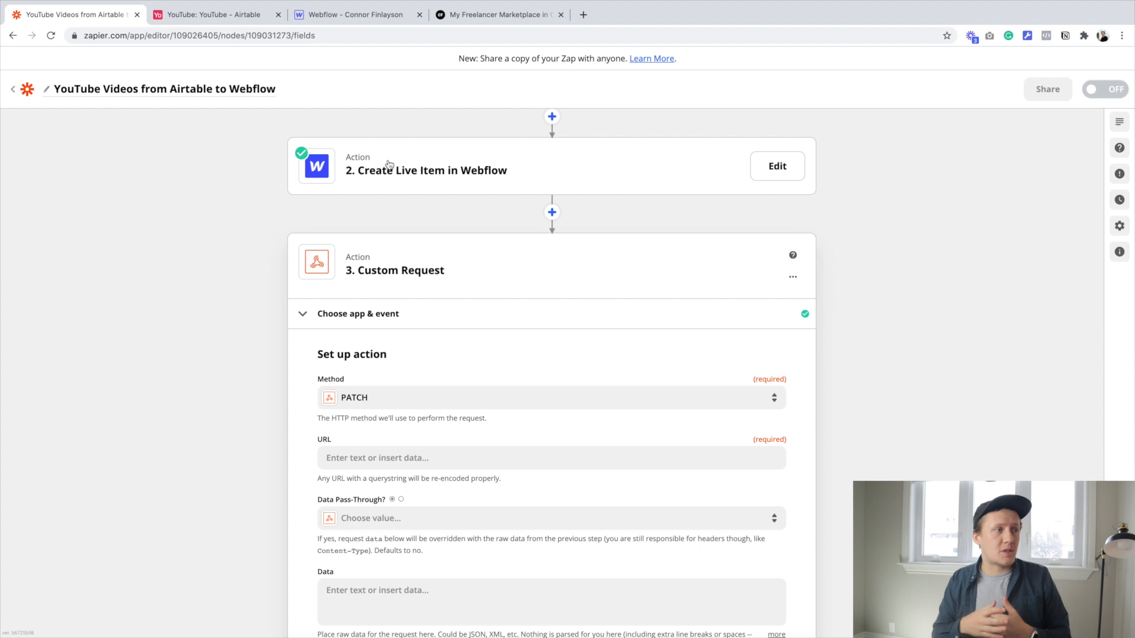
pyautogui.click(357, 458)
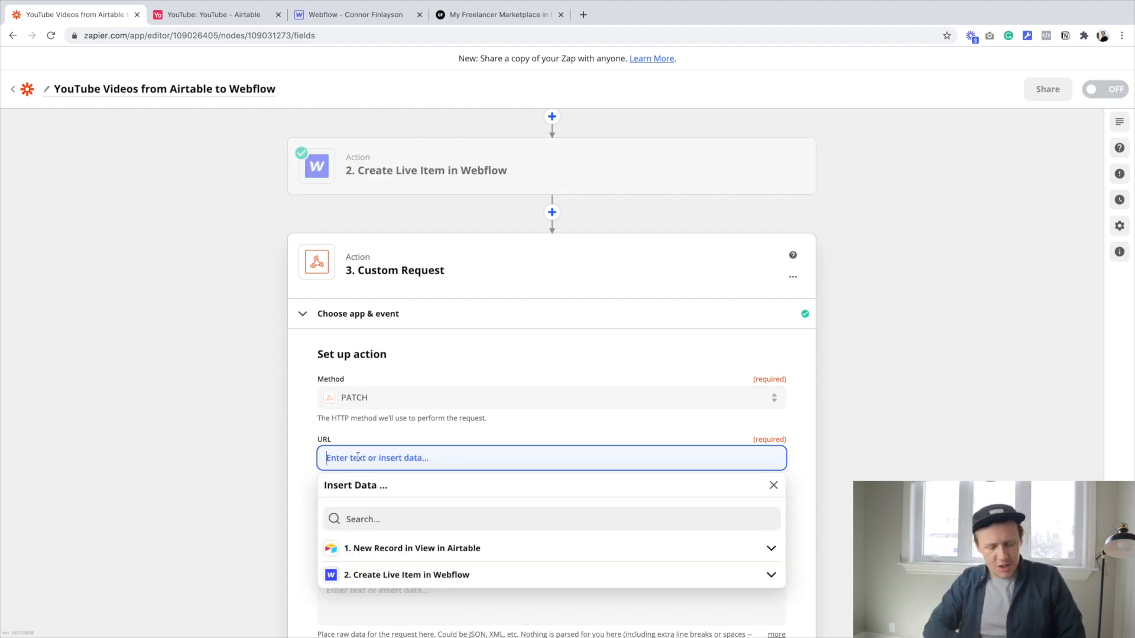
pyautogui.write('https://api.webflow.com/collections/[COLLECTIONID]/items/[COLLECTION-ITEM-ID]')
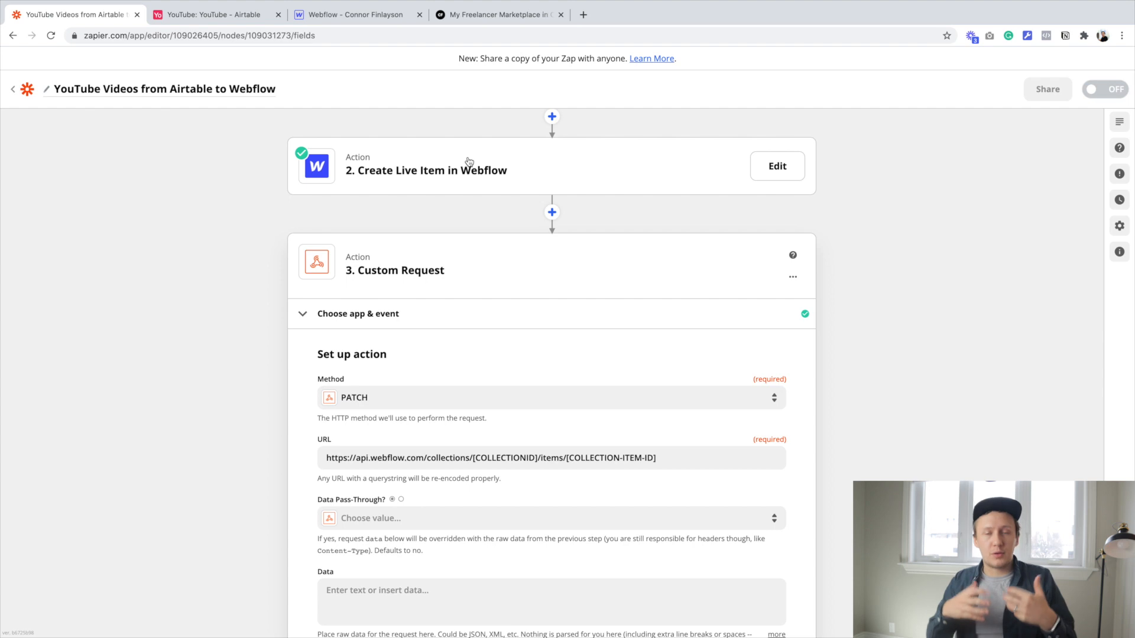
pyautogui.click(685, 459)
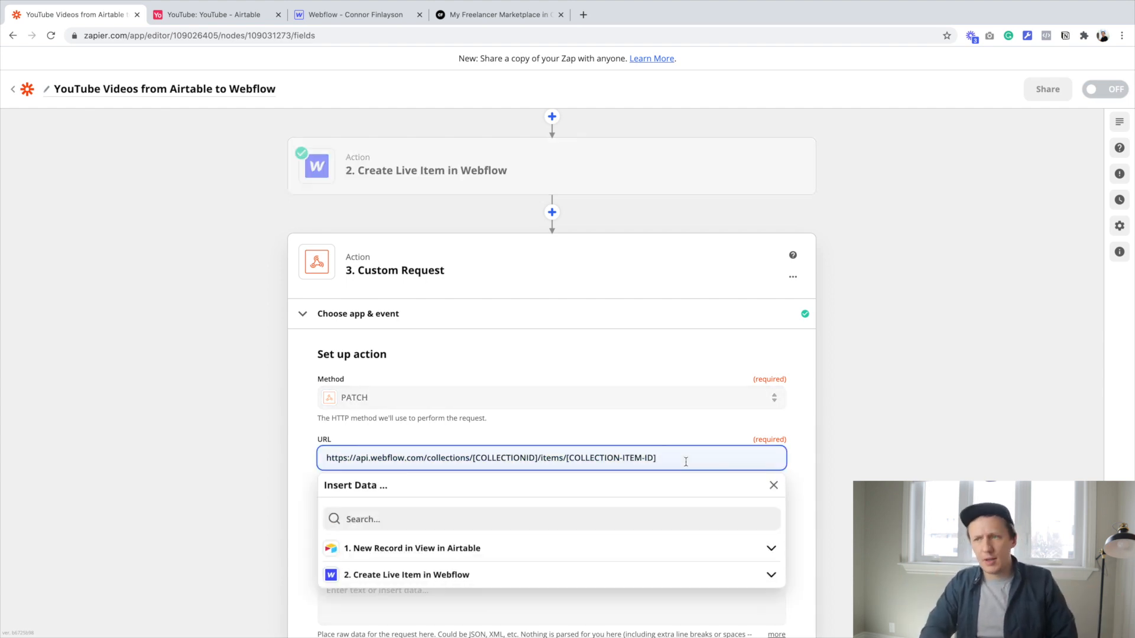
pyautogui.write('?li')
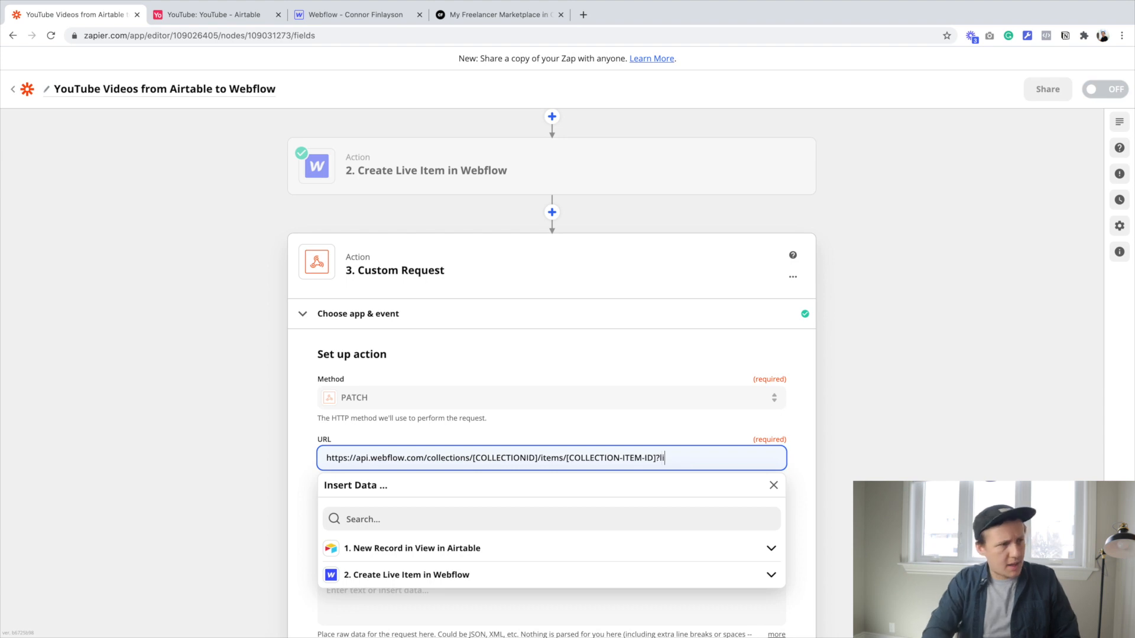
pyautogui.write('ve=true')
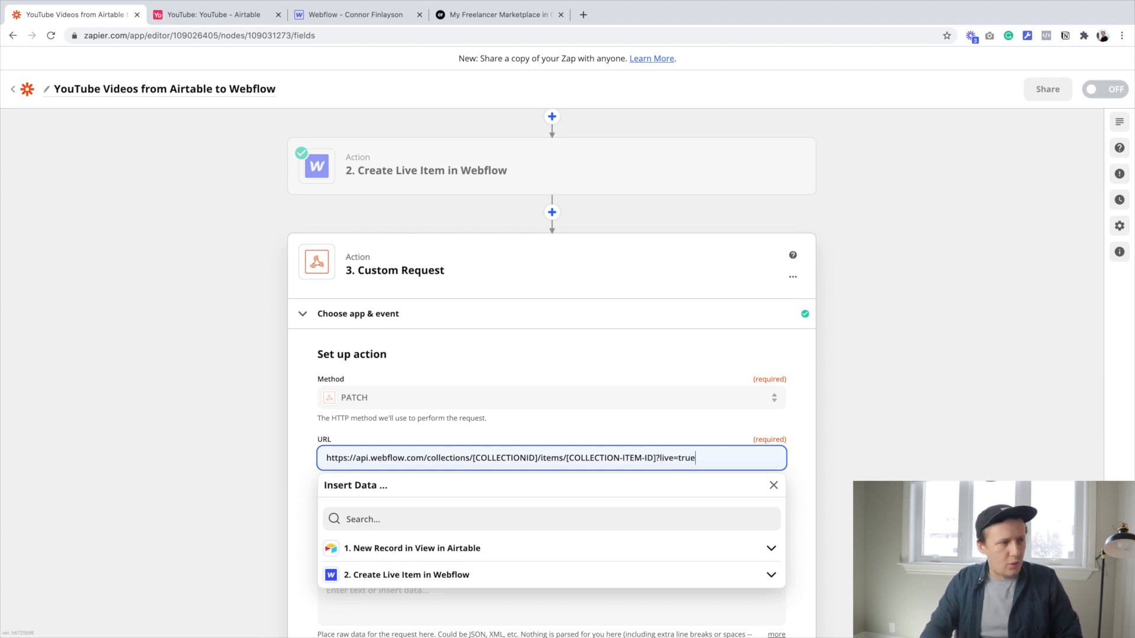
pyautogui.click(207, 493)
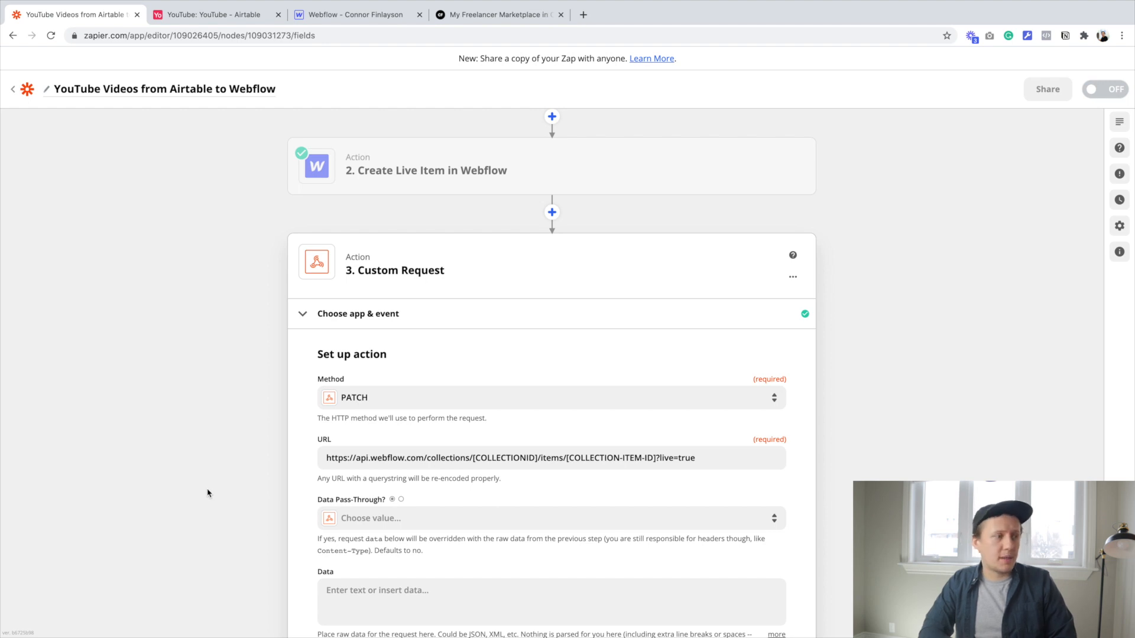
# - Enter {"fields":{"categories":["TAG1-ITEM-ID","TAG2-ITEM-ID",TAG3-ITEM-ID]}} as the request data, checking the multi-reference field's name in Webflow
pyautogui.scroll(-3, 295, 473)
pyautogui.click(391, 433)
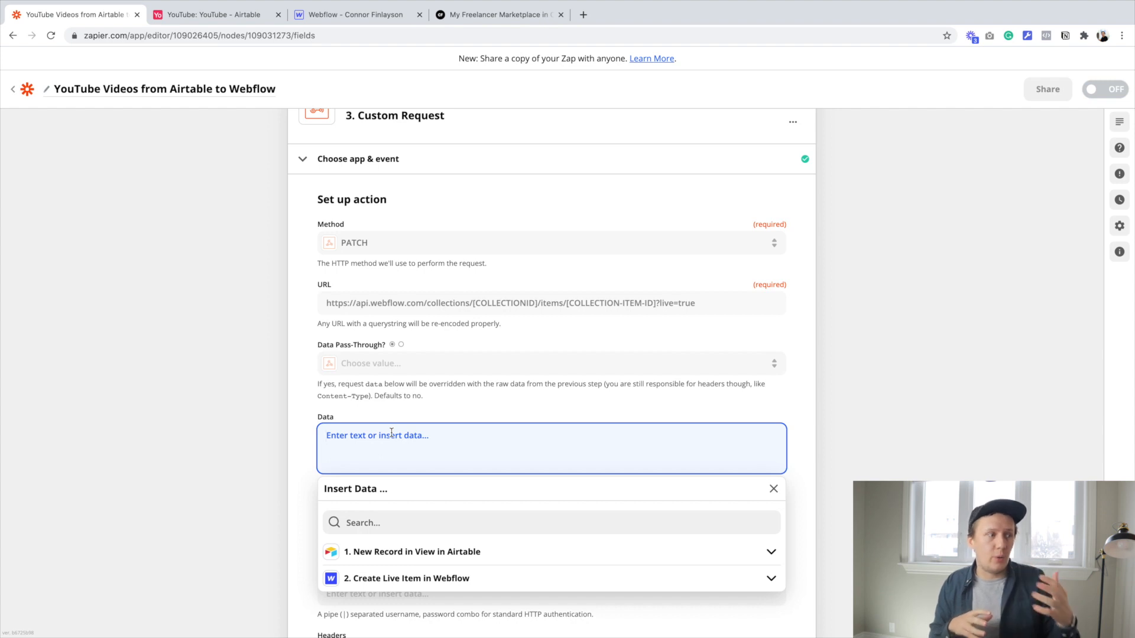
pyautogui.write('{"fields":{ "[FIELDNAME]":["TAG1-ITEM-ID","TAG2-ITEM-ID",TAG3-ITEM-ID]} }')
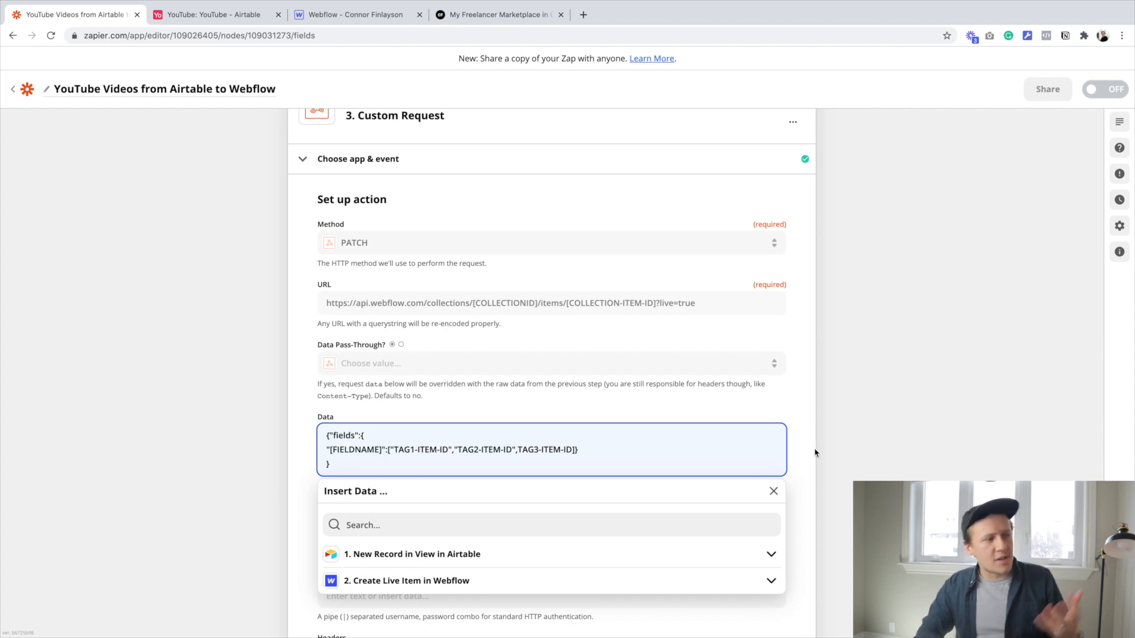
pyautogui.doubleClick(344, 449)
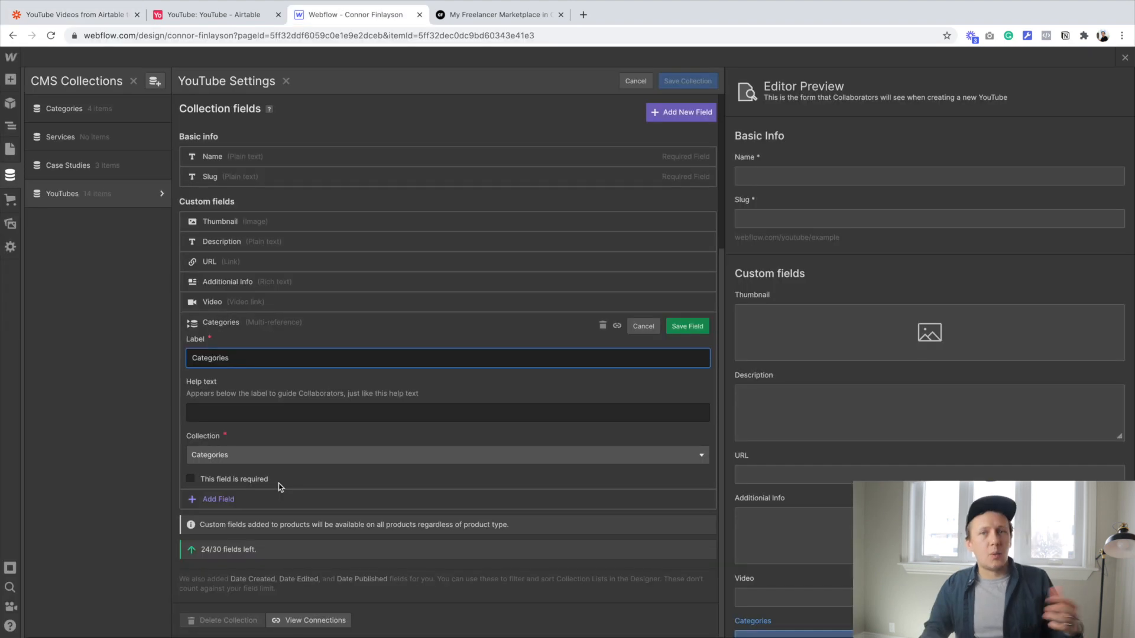
pyautogui.click(344, 13)
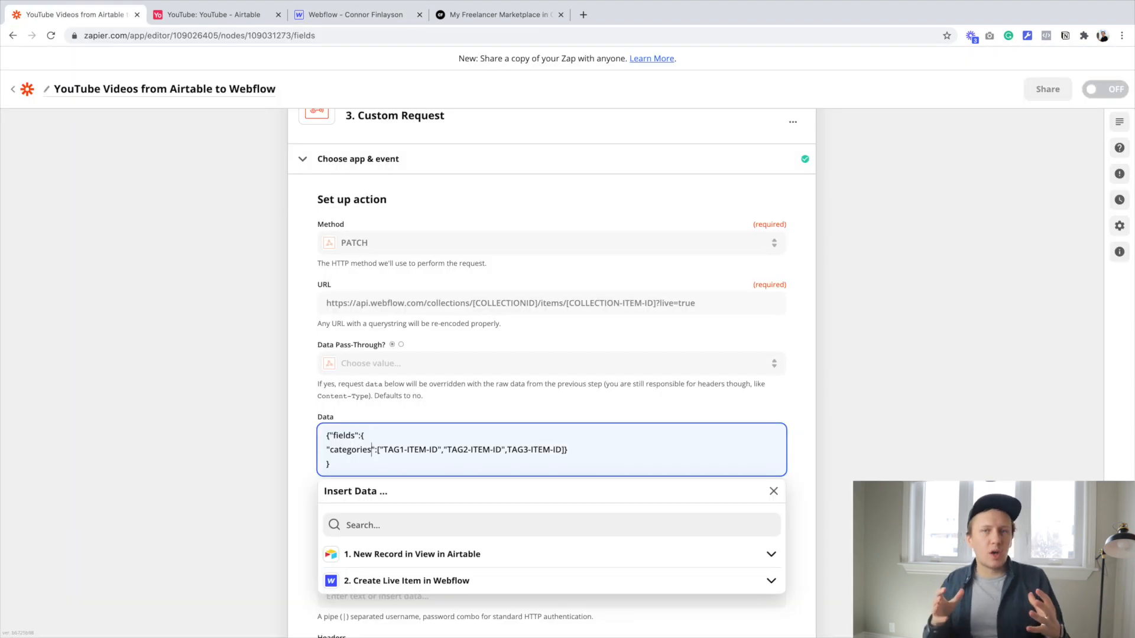
pyautogui.moveTo(381, 451); pyautogui.dragTo(564, 443)
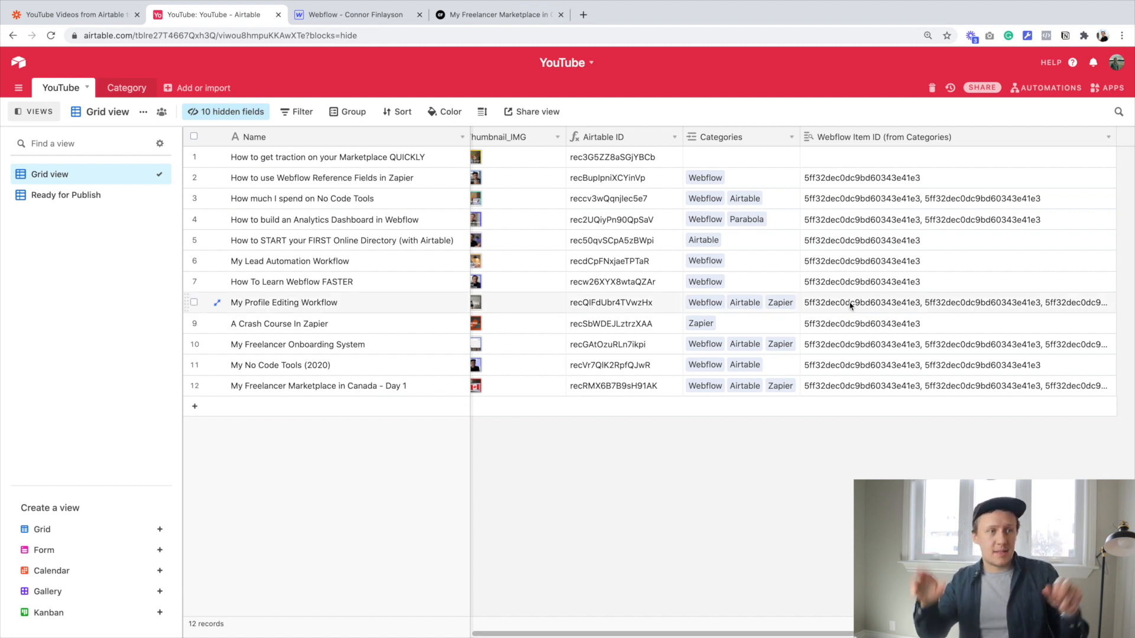
# - In Airtable's Category table, create a formula field with "\""&{Webflow Item ID}&"\"" to wrap each item ID in quotation marks
pyautogui.click(119, 92)
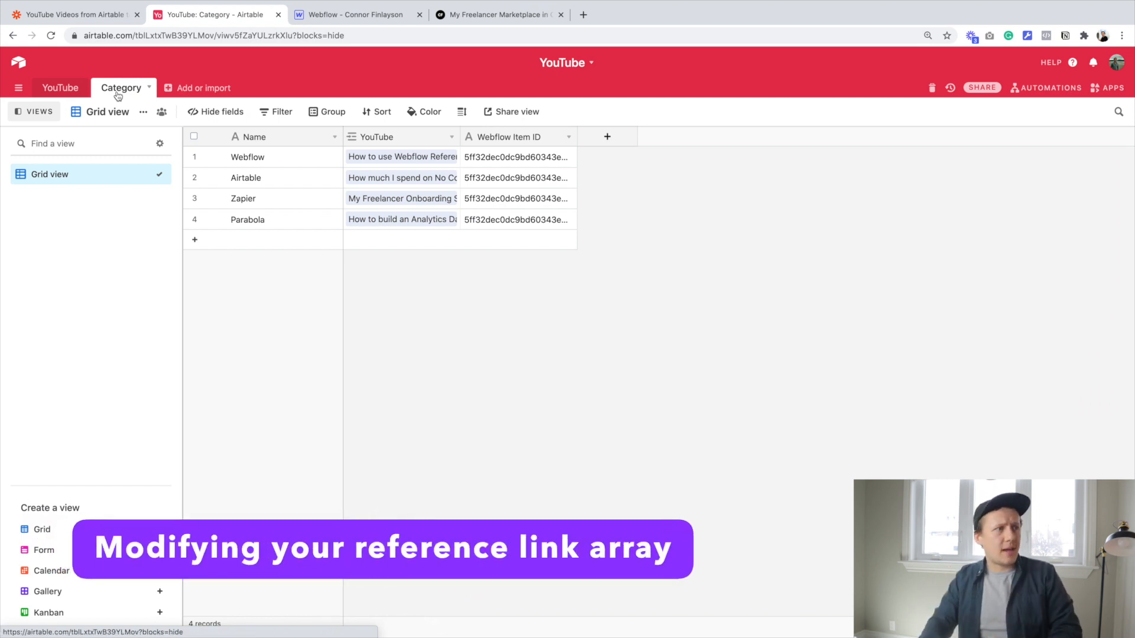
pyautogui.click(606, 136)
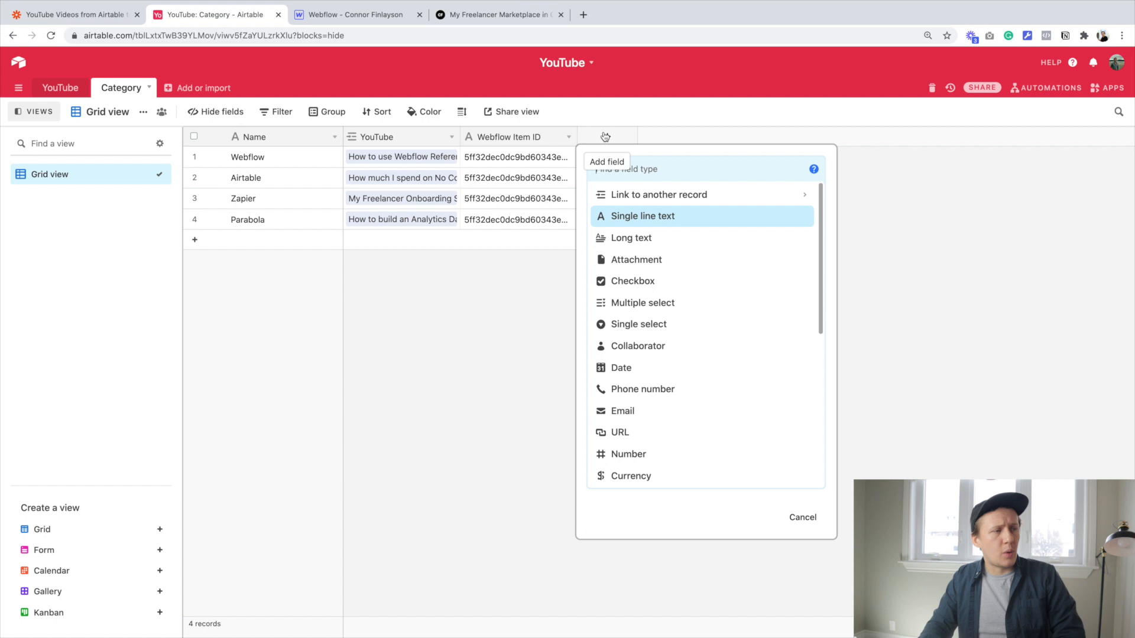
pyautogui.write('formu')
pyautogui.press('Return')
pyautogui.write('"\\""&{Webflow Item ID}&"\\""')
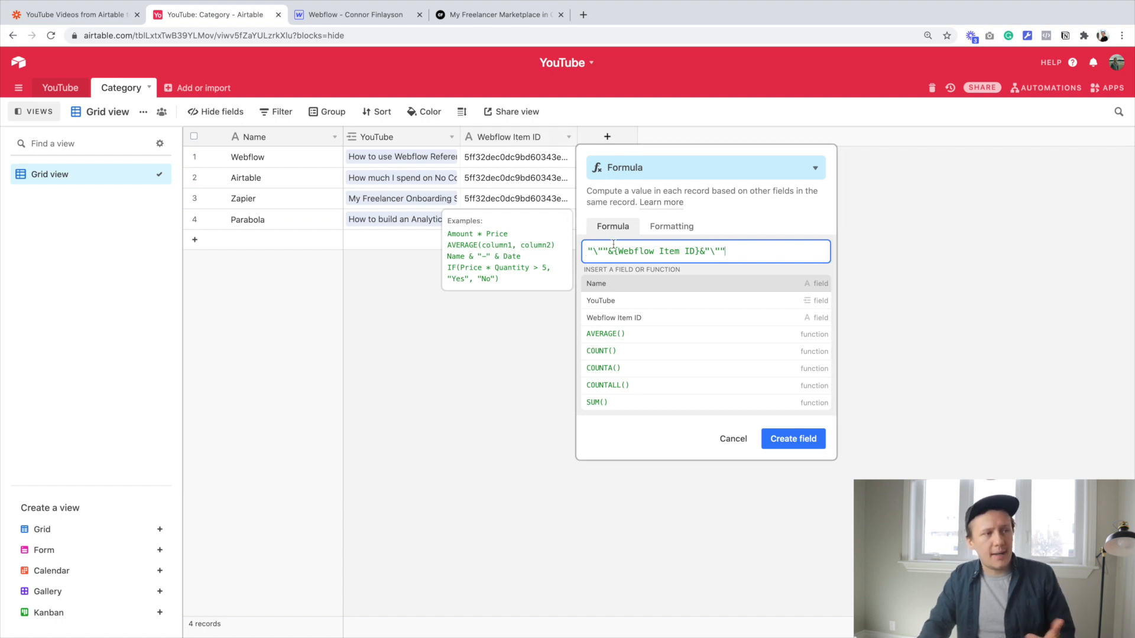
pyautogui.click(793, 438)
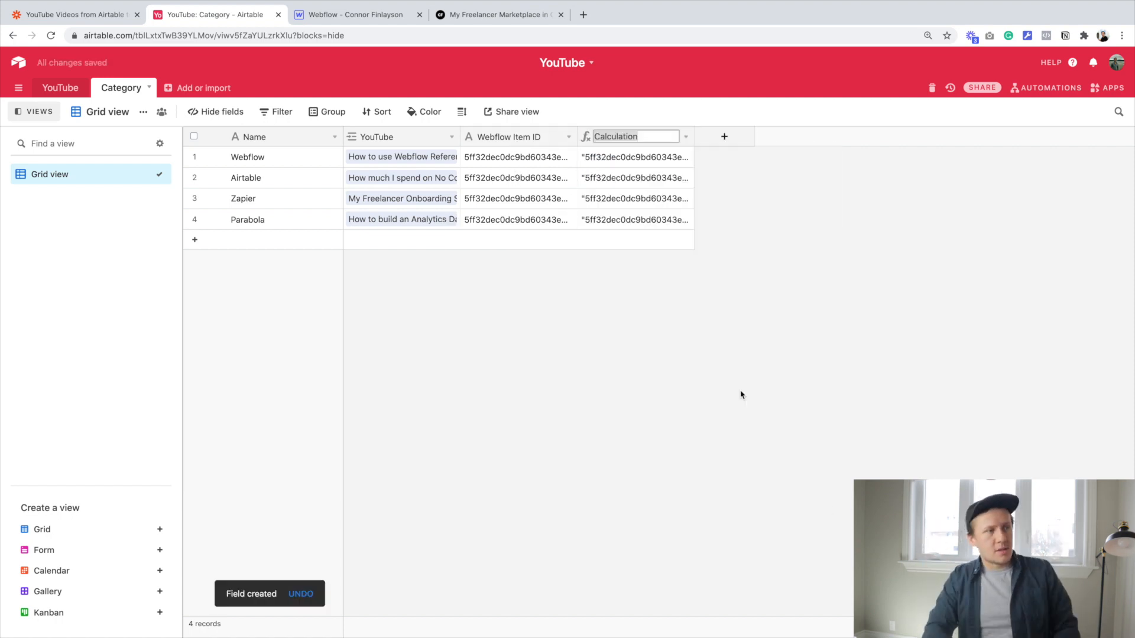
# - Name the new formula field Webflow Item ID for Zapier and widen both item ID columns
pyautogui.write('Webfl')
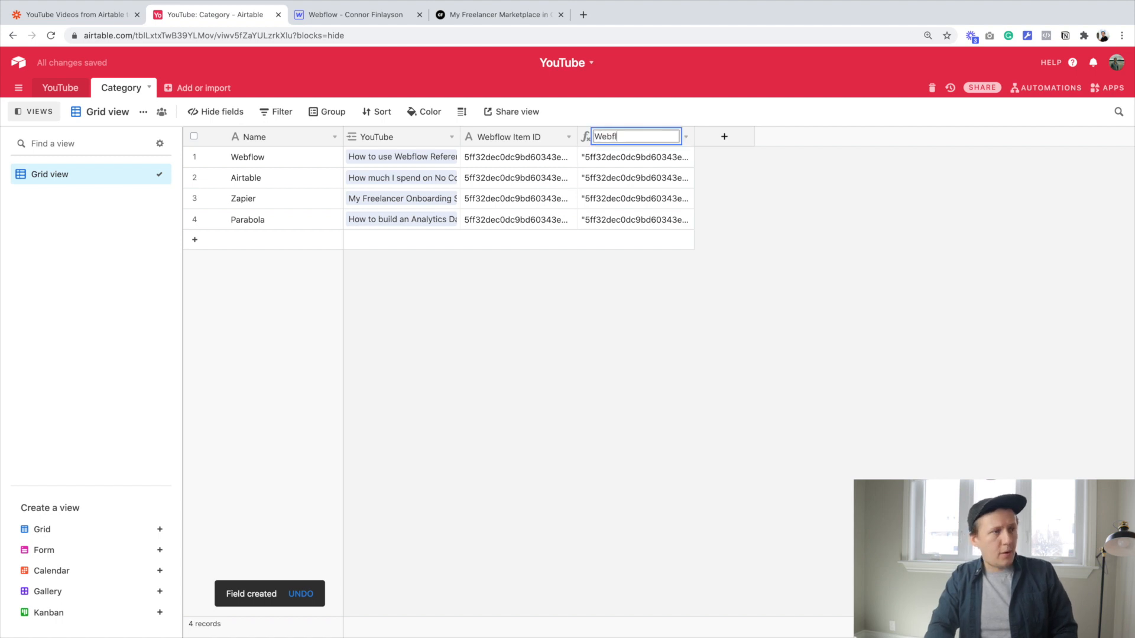
pyautogui.write('ow Item ID for Zapier')
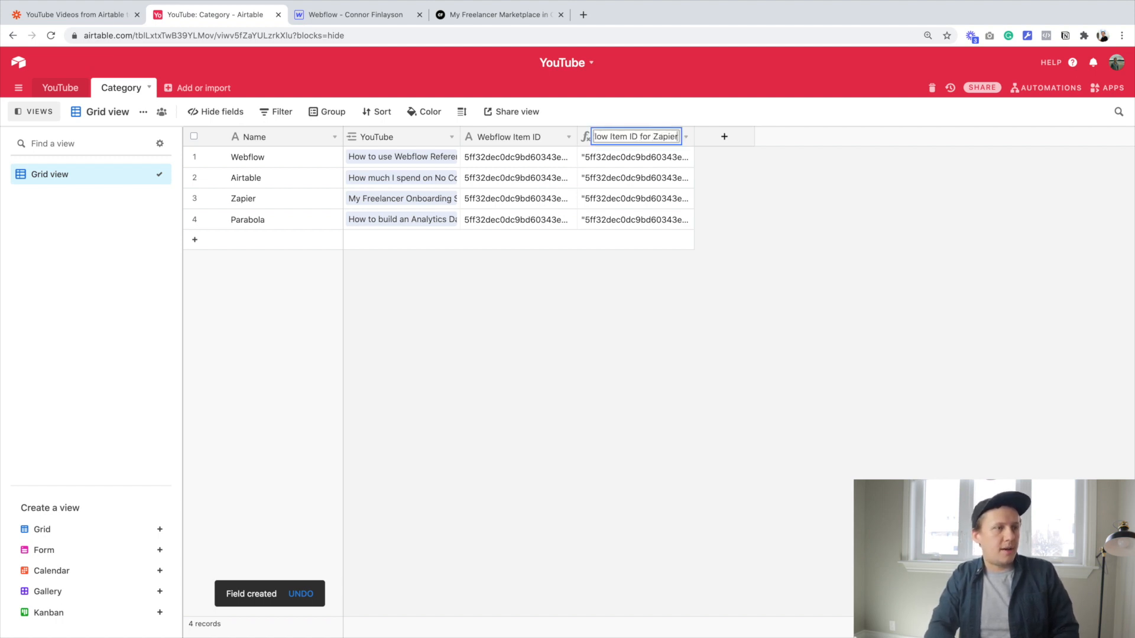
pyautogui.press('Return')
pyautogui.moveTo(693, 136); pyautogui.dragTo(938, 136)
pyautogui.moveTo(577, 142); pyautogui.dragTo(629, 142)
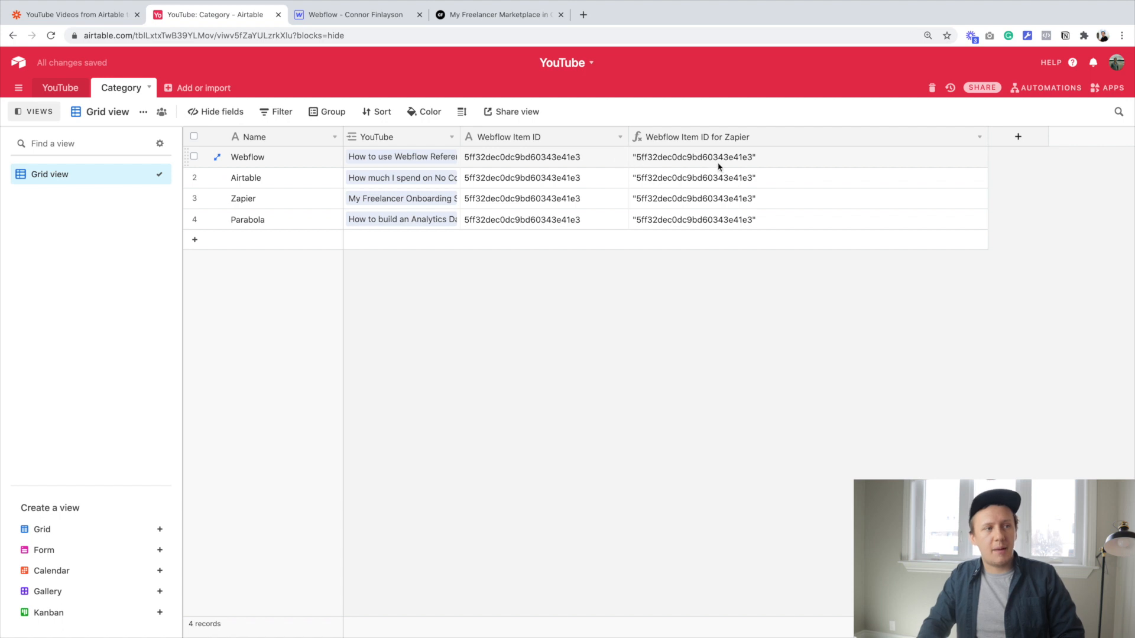
# - In the YouTube table, add a lookup field for Webflow Item ID for Zapier through the Categories field
pyautogui.click(58, 89)
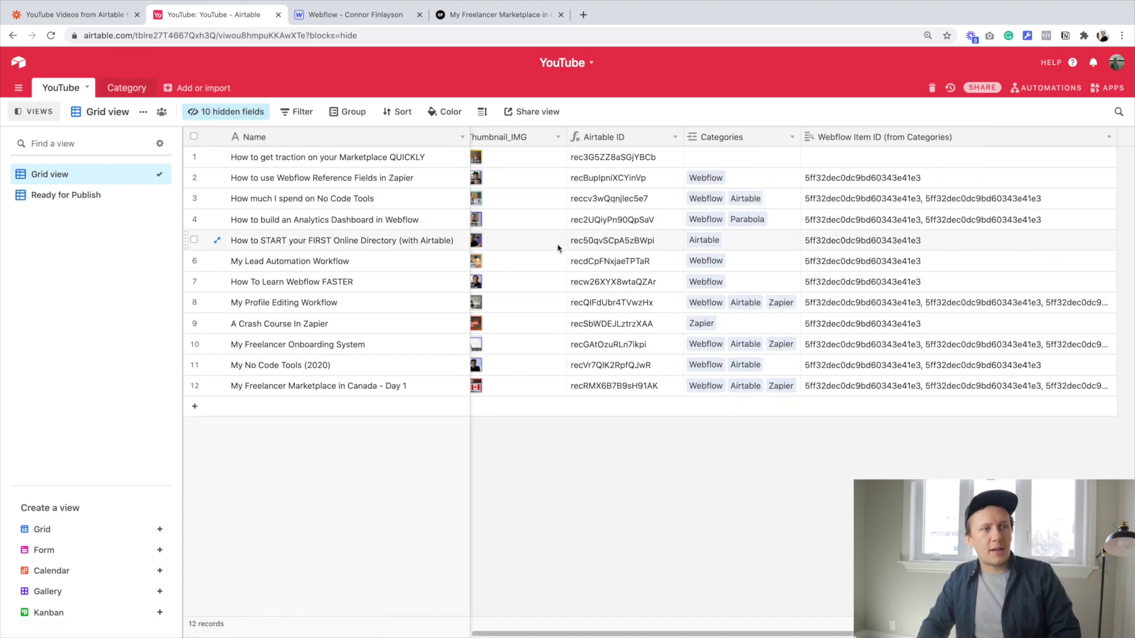
pyautogui.hscroll(3, 566, 248)
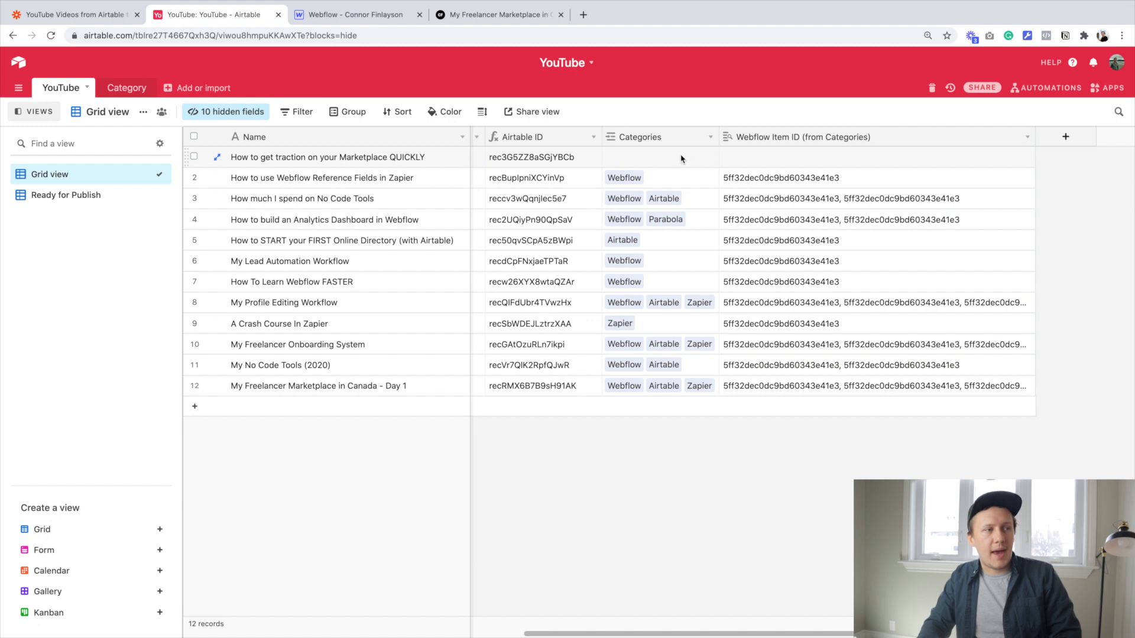
pyautogui.click(711, 137)
pyautogui.click(656, 302)
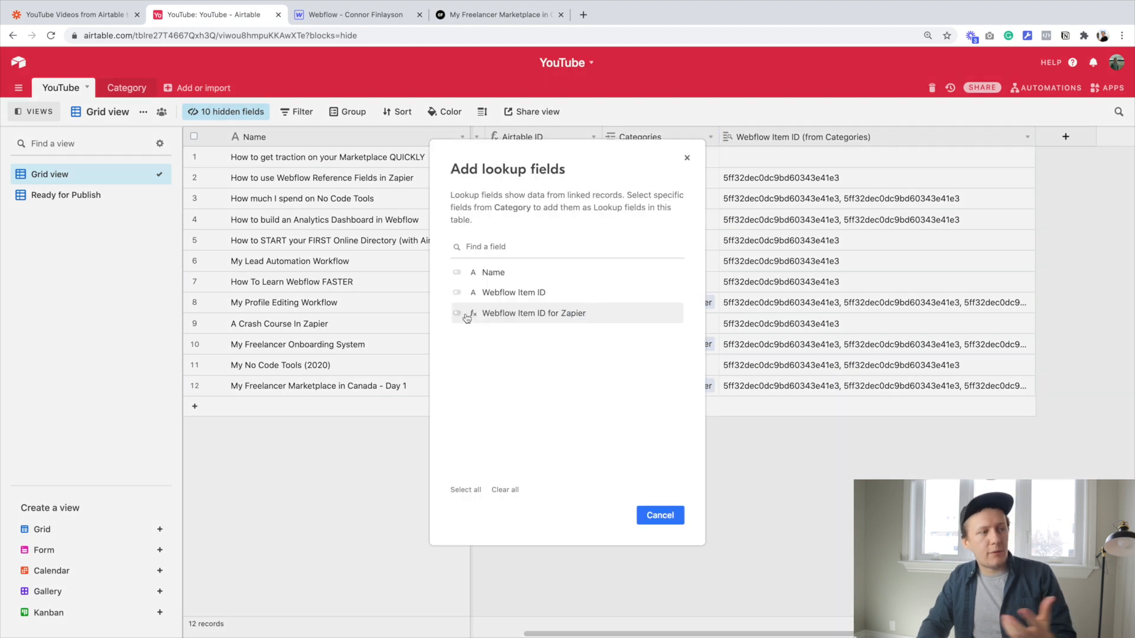
pyautogui.click(457, 313)
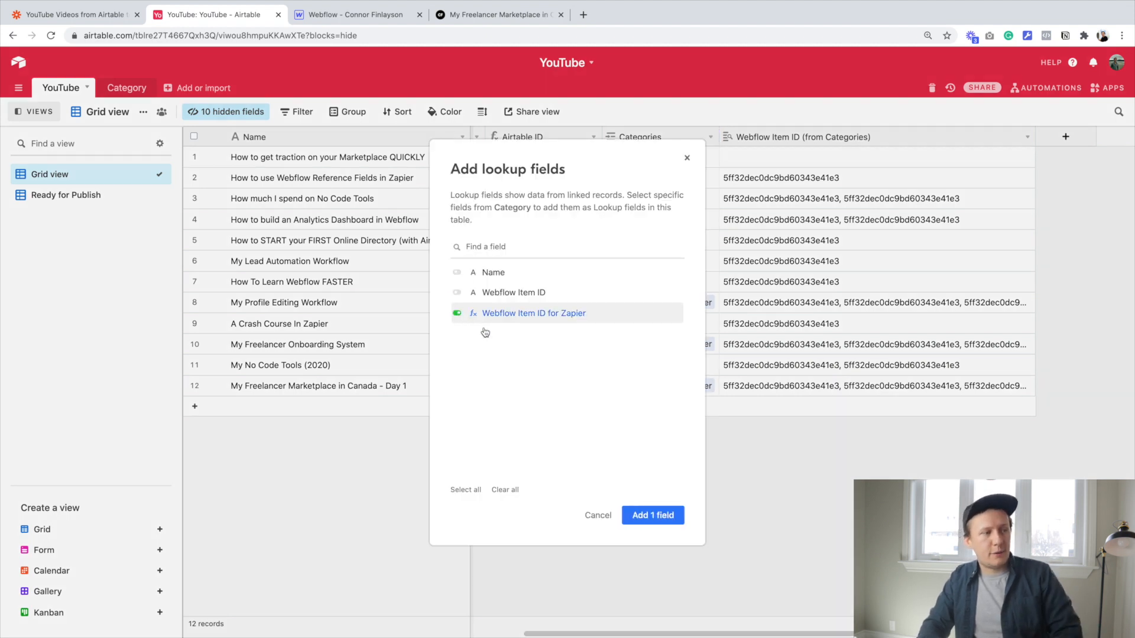
pyautogui.click(641, 512)
# - Widen the Webflow Item ID for Zapier (from Categories) column to fit its full name and several quoted IDs
pyautogui.hscroll(-4, 853, 298)
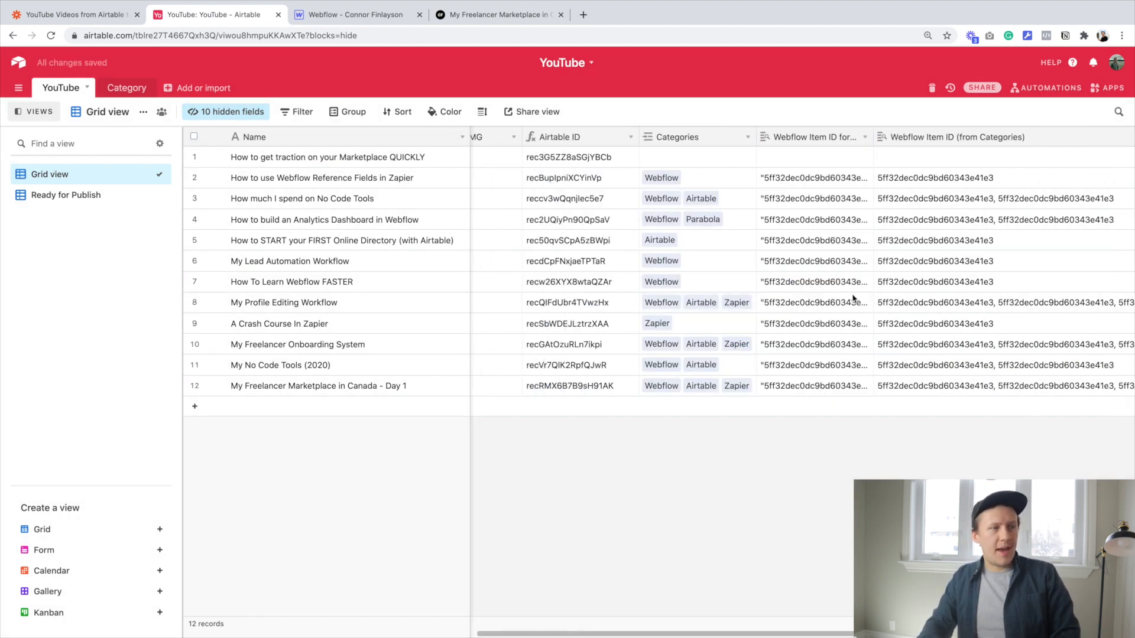
pyautogui.moveTo(951, 137); pyautogui.dragTo(1122, 137)
pyautogui.hscroll(4, 991, 262)
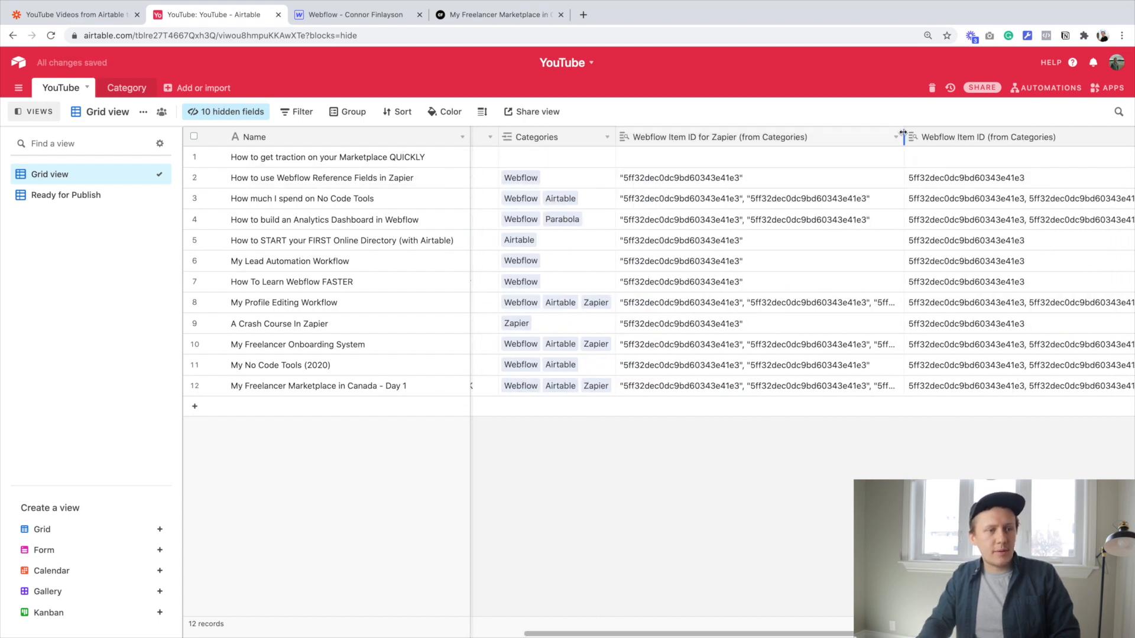
pyautogui.moveTo(905, 134); pyautogui.dragTo(1023, 133)
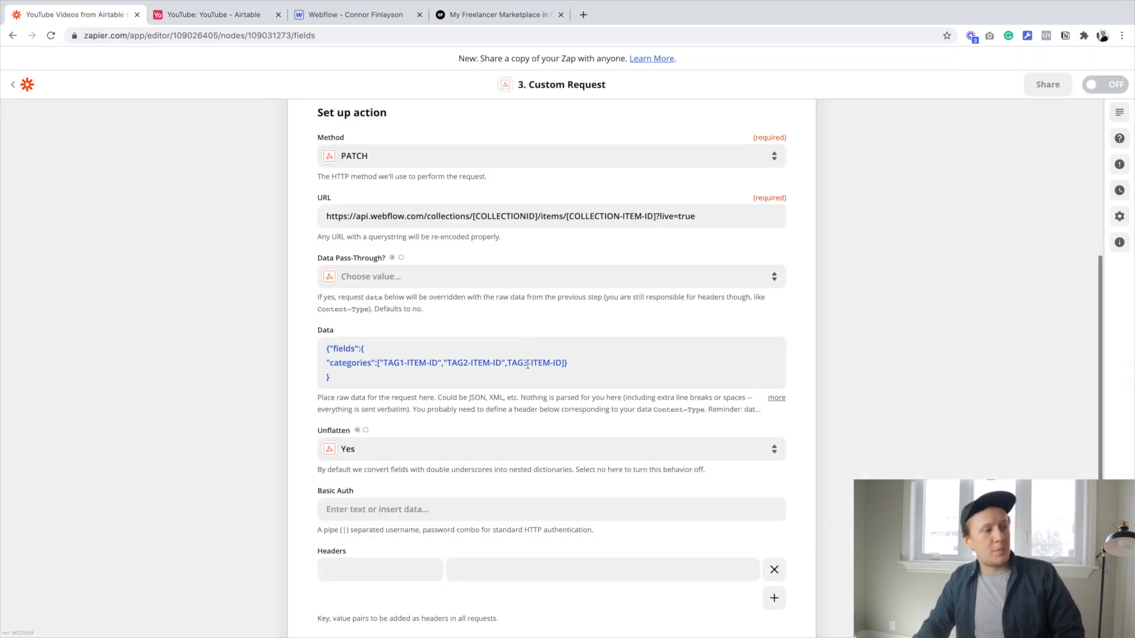
# - In Zapier's request data, replace the three tag placeholders with Airtable's Webflow Item ID For Zapier (from Categories) value
pyautogui.scroll(-2, 564, 265)
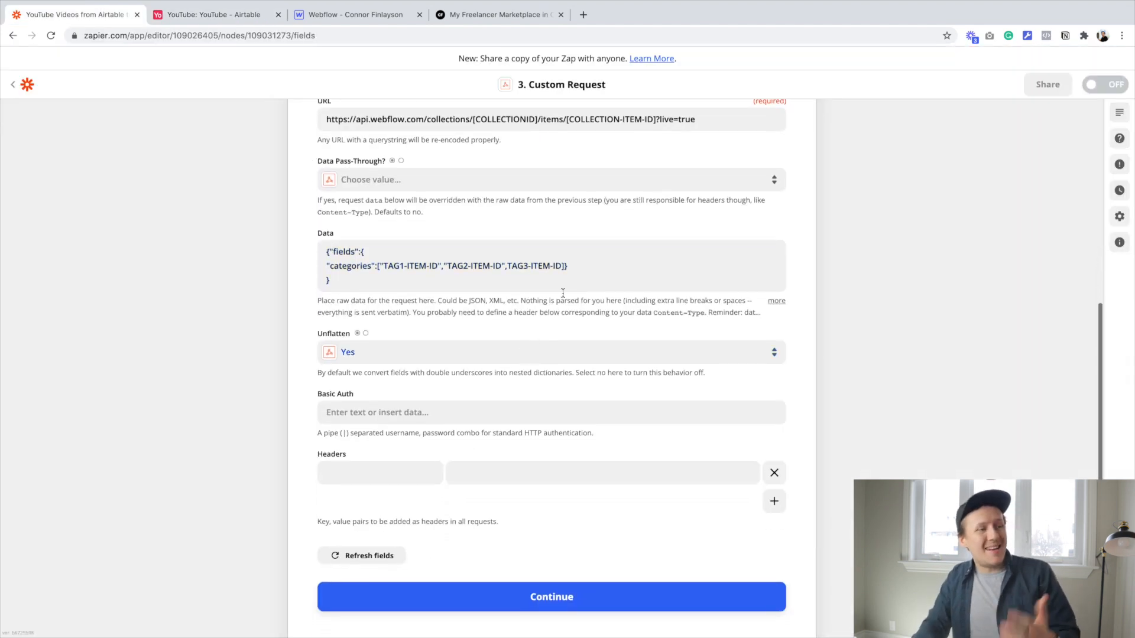
pyautogui.moveTo(563, 265); pyautogui.dragTo(384, 266)
pyautogui.click(558, 266)
pyautogui.press('BackSpace')
pyautogui.press('BackSpace')
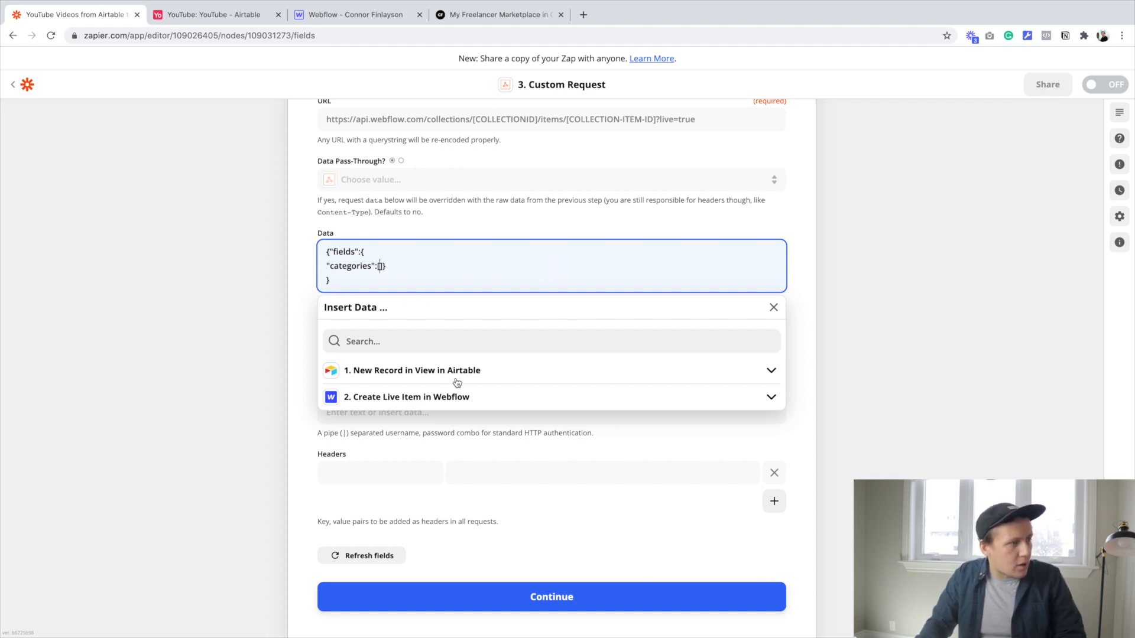
pyautogui.click(450, 372)
pyautogui.write('webflow')
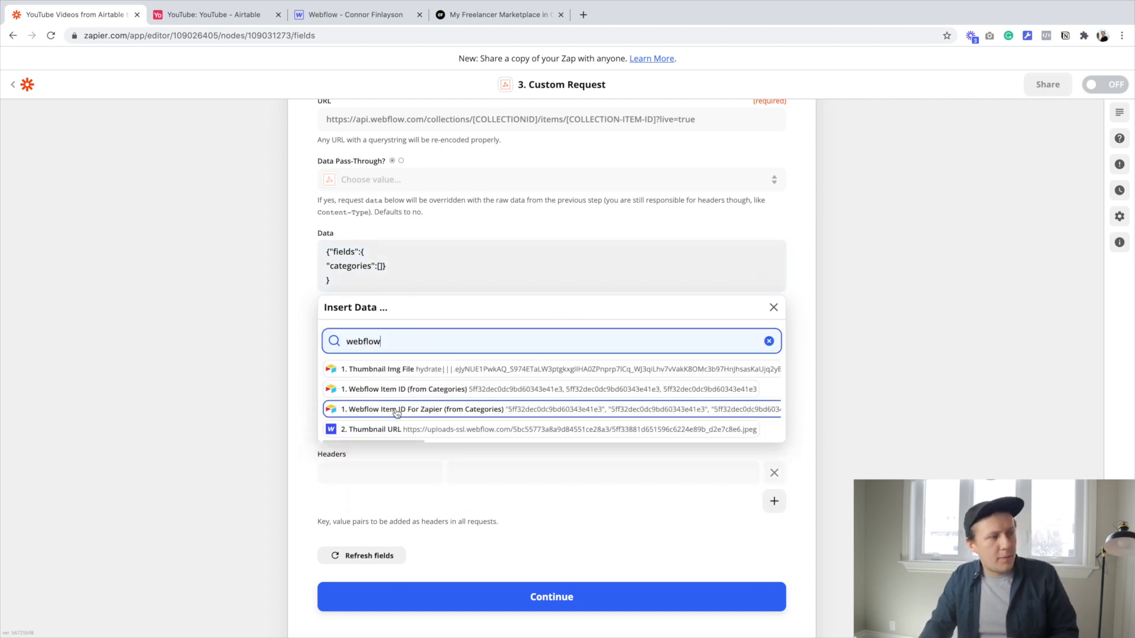
pyautogui.click(396, 413)
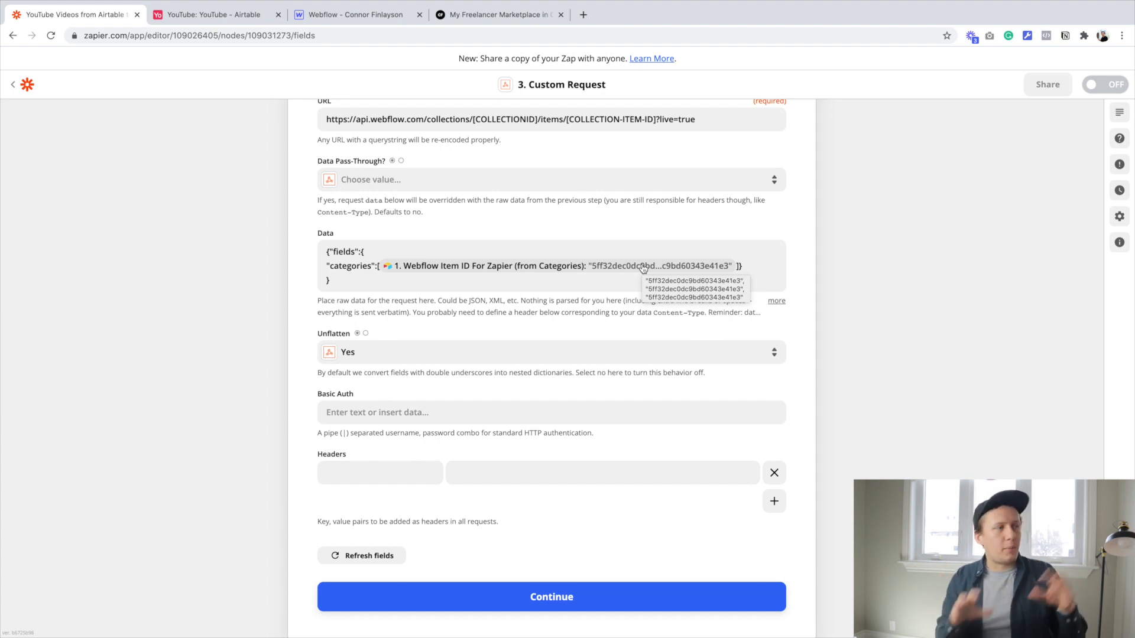
# - Add an Authorization header with the placeholder value Bearer [API-KEY] to the custom request
pyautogui.click(357, 469)
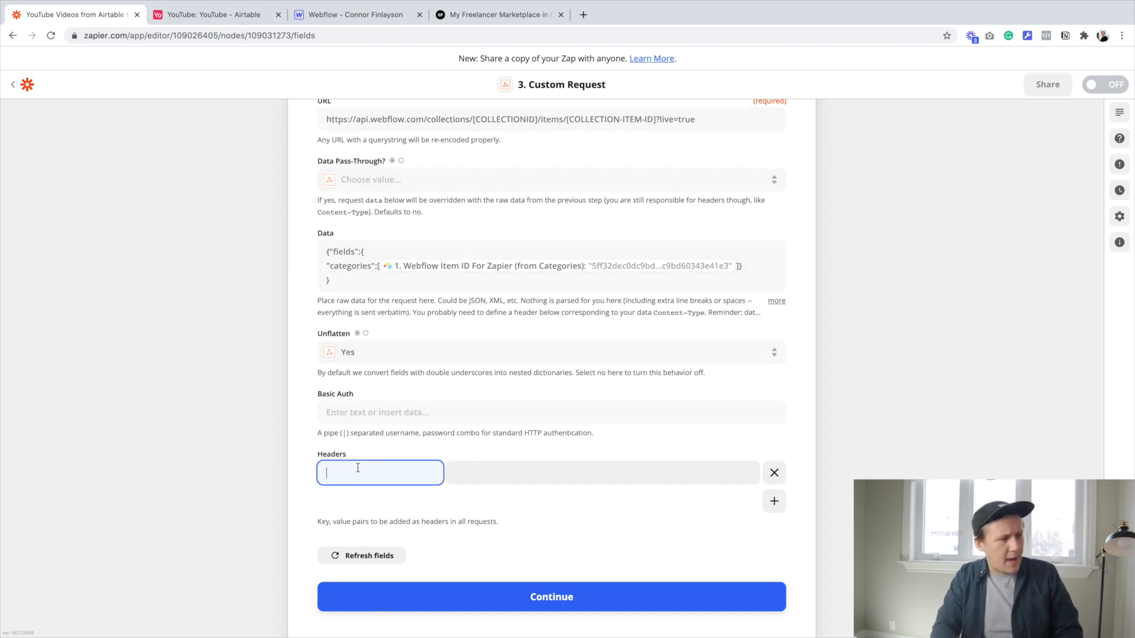
pyautogui.write('Authorization')
pyautogui.press('Tab')
pyautogui.write('Bearer [API-KEY]')
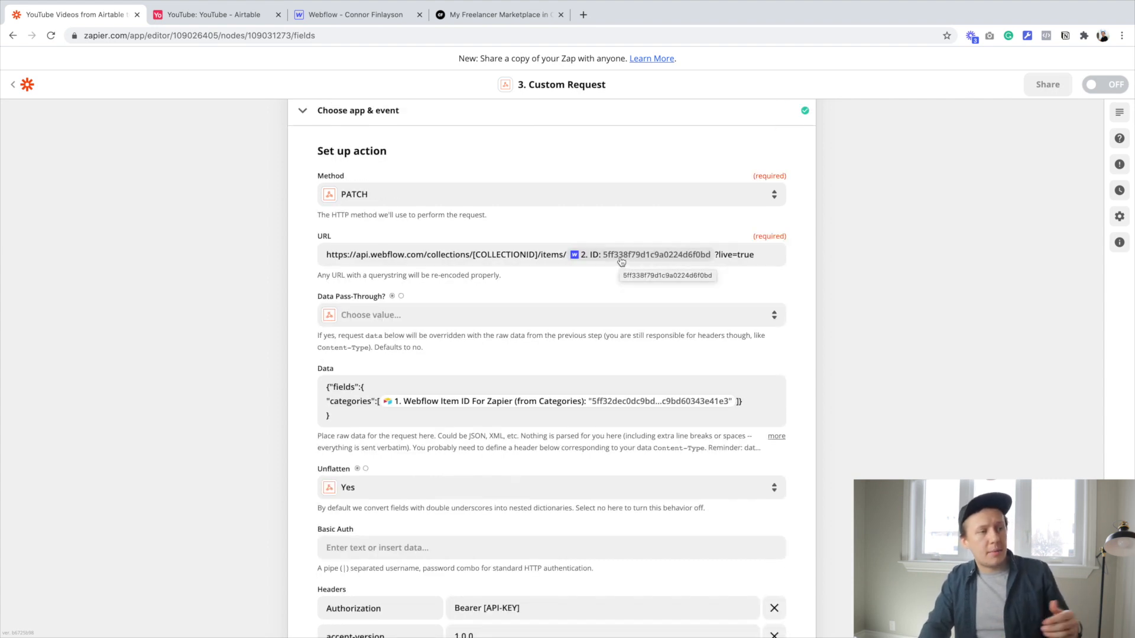
pyautogui.scroll(1, 621, 262)
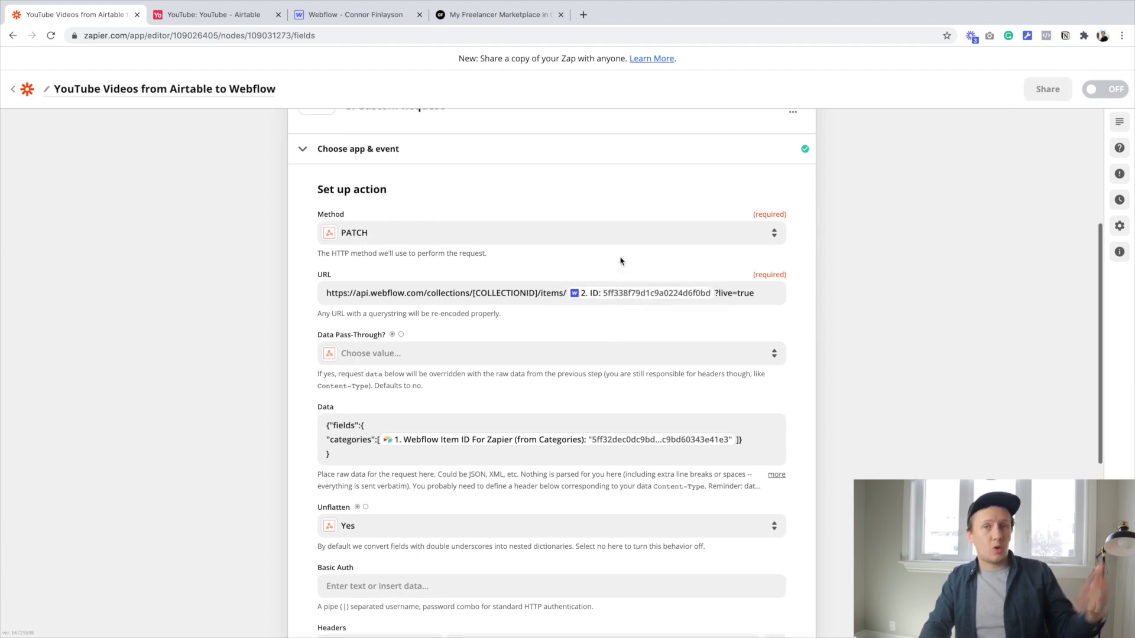
pyautogui.scroll(-1, 617, 280)
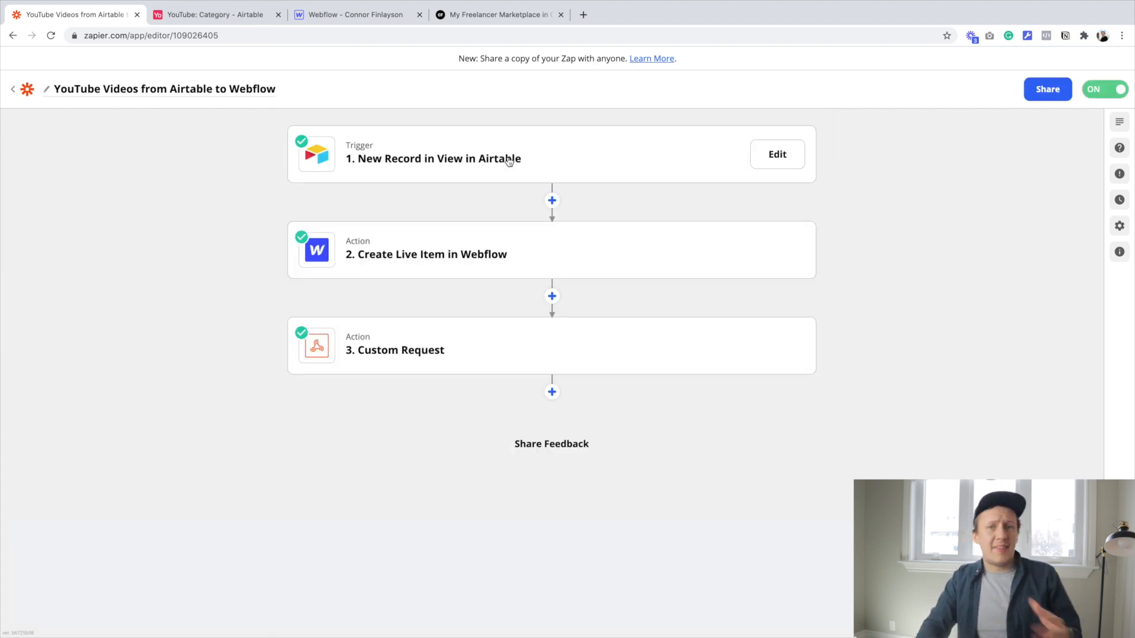
# - Review the YouTube table's category item IDs, slugs, item IDs and statuses in Airtable
pyautogui.click(482, 16)
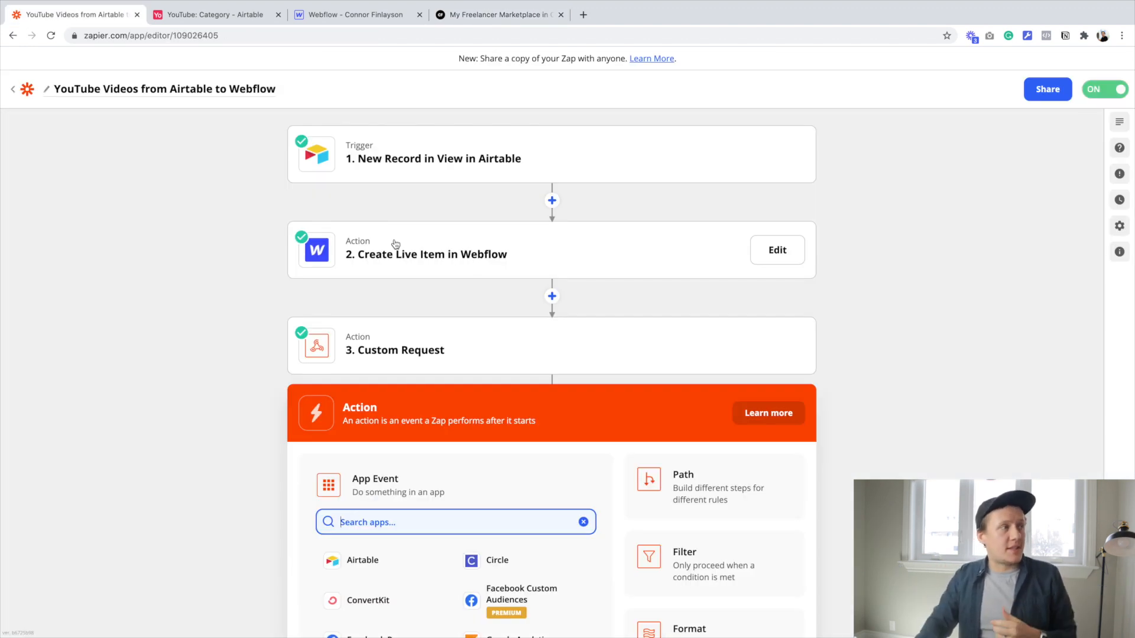
pyautogui.click(185, 16)
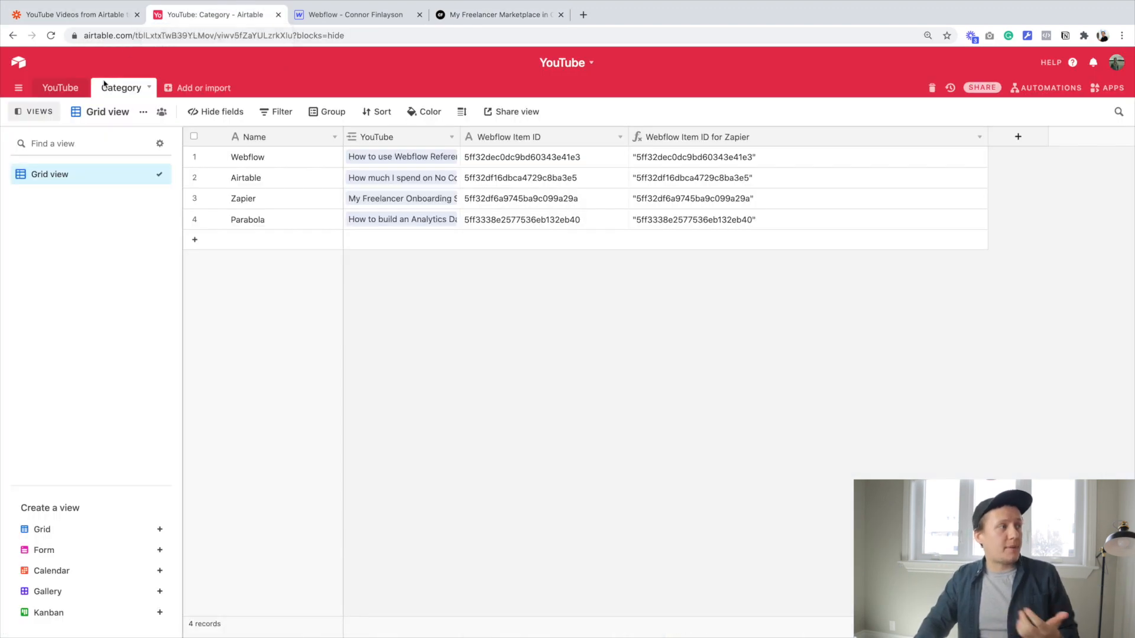
pyautogui.click(66, 89)
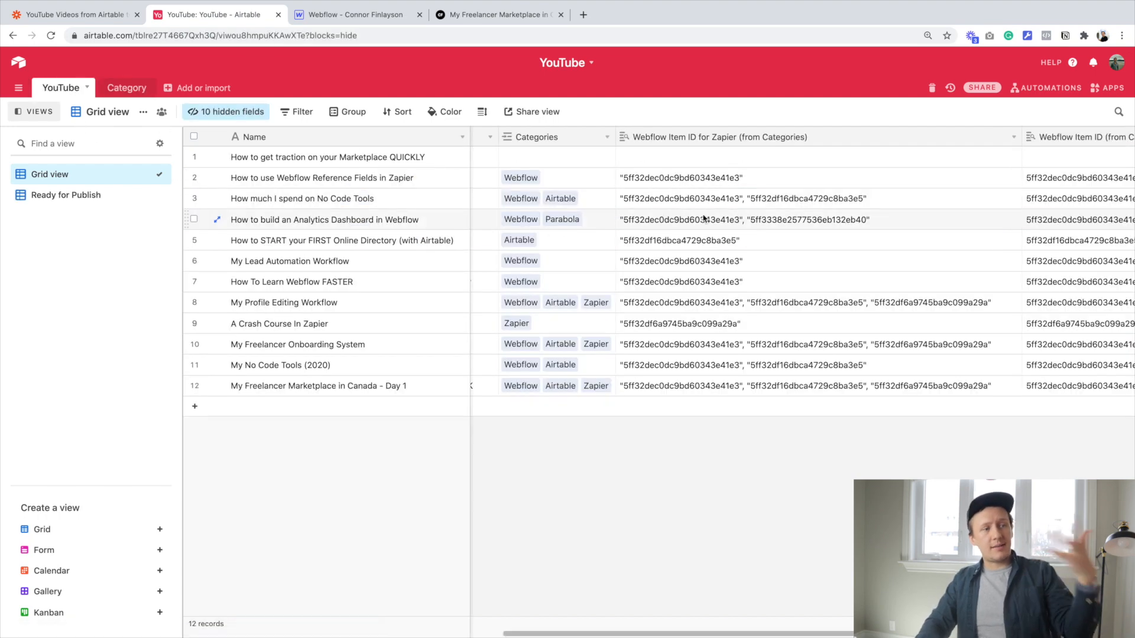
pyautogui.hscroll(5, 788, 260)
pyautogui.hscroll(-5, 788, 260)
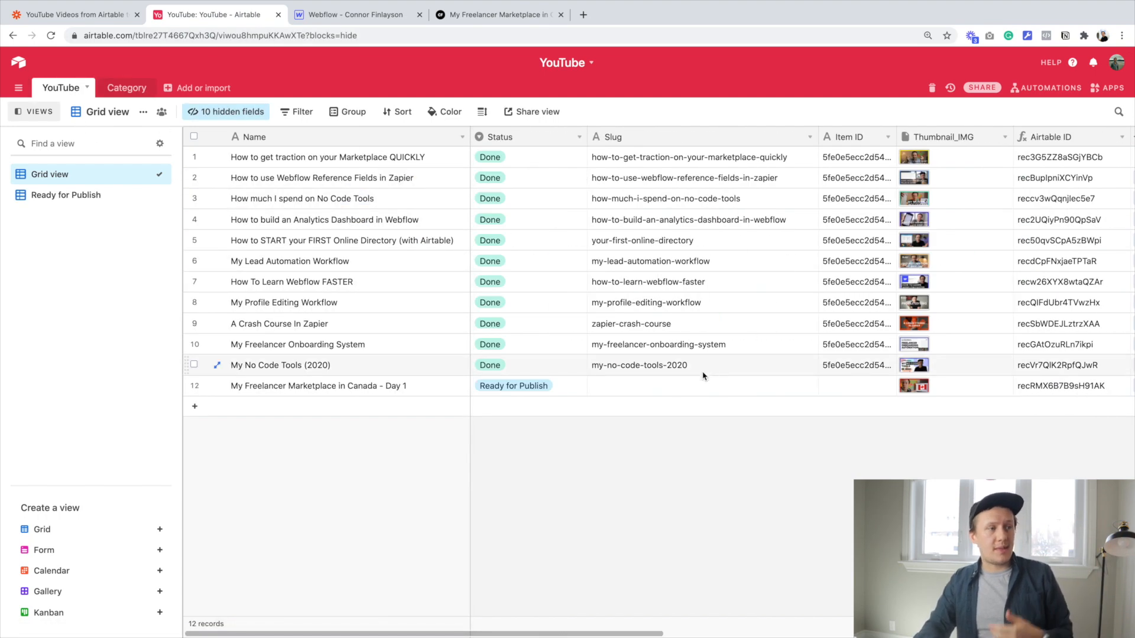